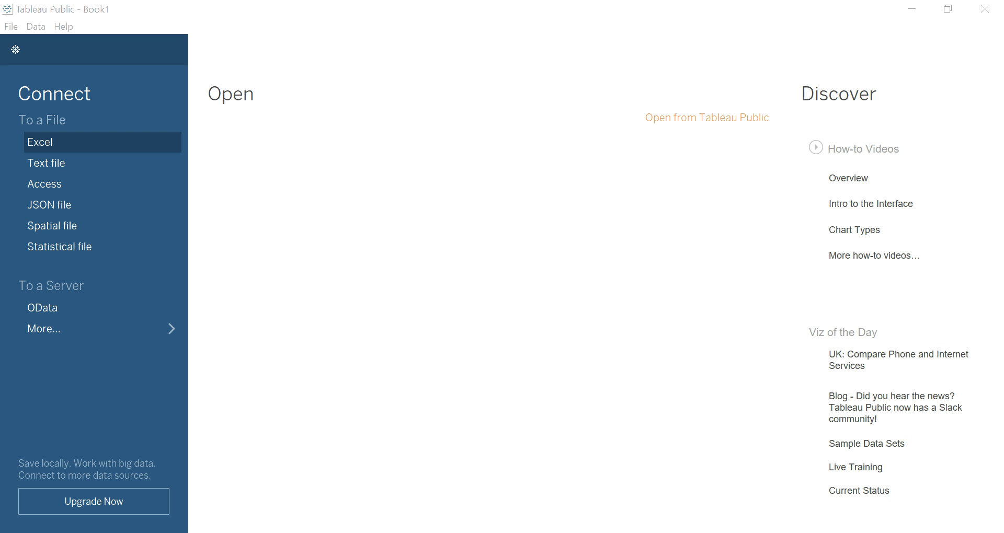
- Connect to the Excel file HollywoodsMostProfitableStories in the tableau project folder
{"action": "left_click", "coordinate": [40, 142]}
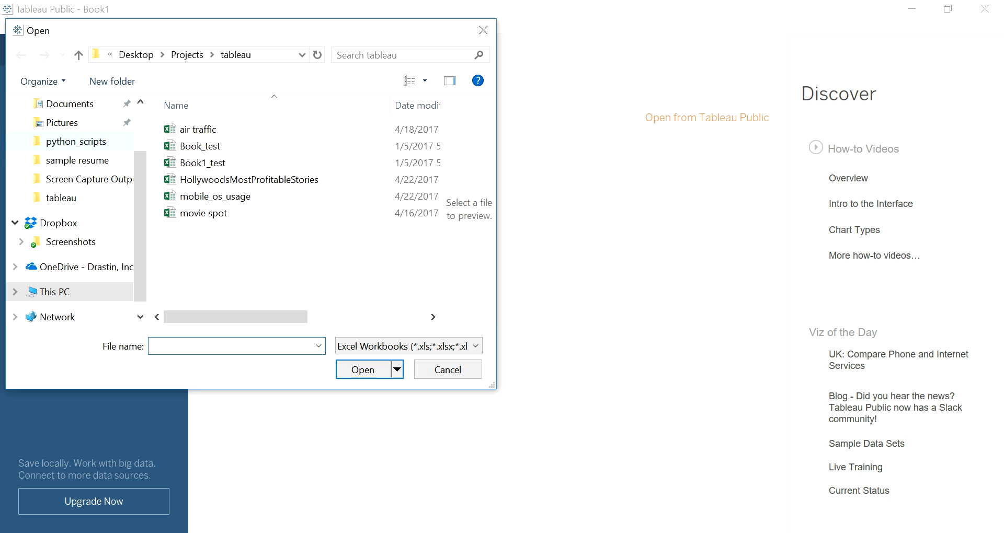
{"action": "left_click", "coordinate": [249, 180]}
{"action": "left_click", "coordinate": [363, 369]}
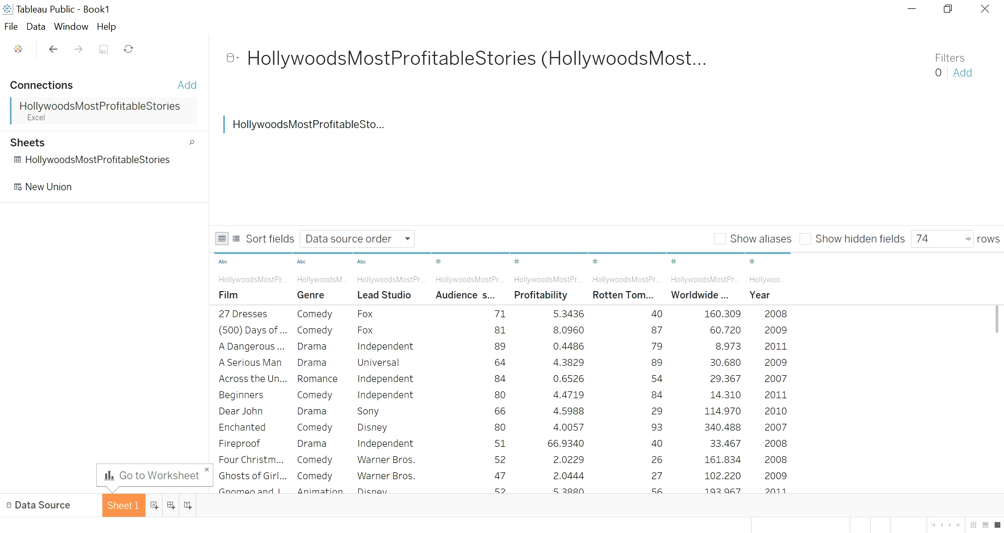
- Try adding a data source filter on Year with the range 2007 to 2011, and cancel it
{"action": "left_click", "coordinate": [963, 73]}
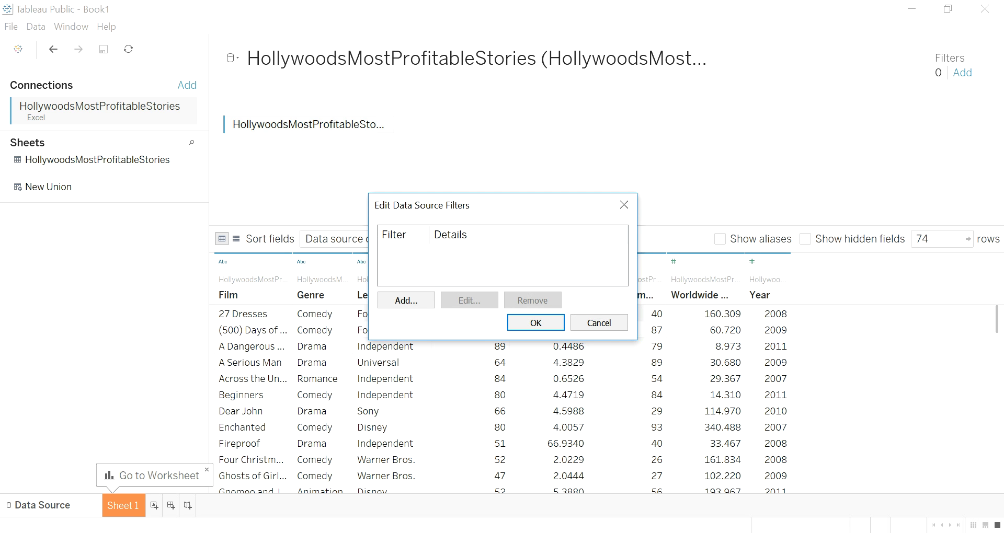
{"action": "left_click", "coordinate": [405, 300]}
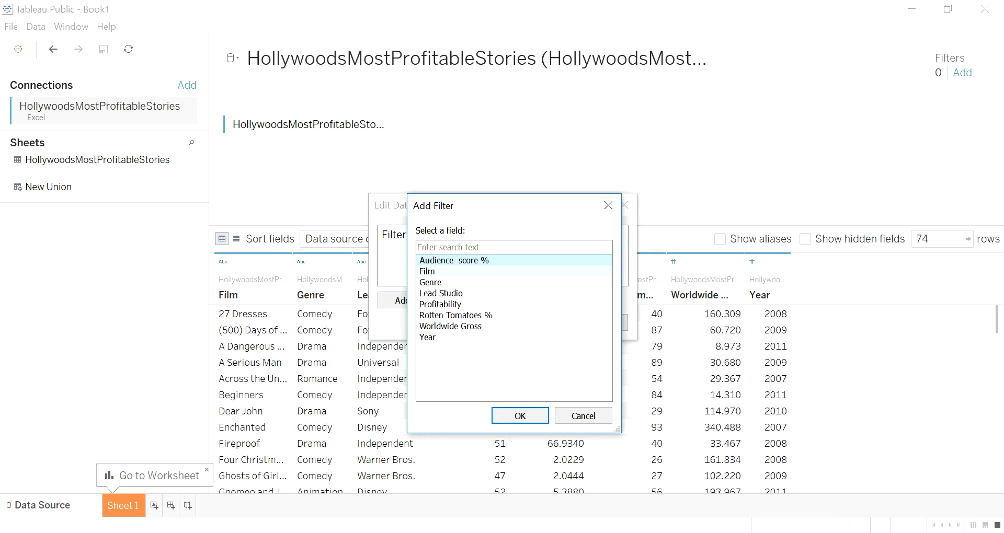
{"action": "left_click", "coordinate": [427, 338]}
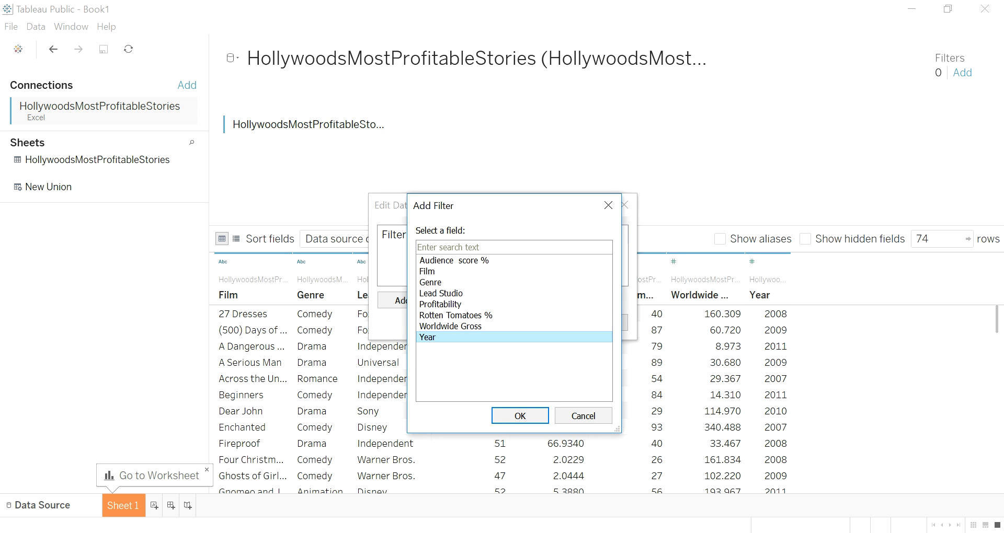
{"action": "left_click", "coordinate": [519, 416]}
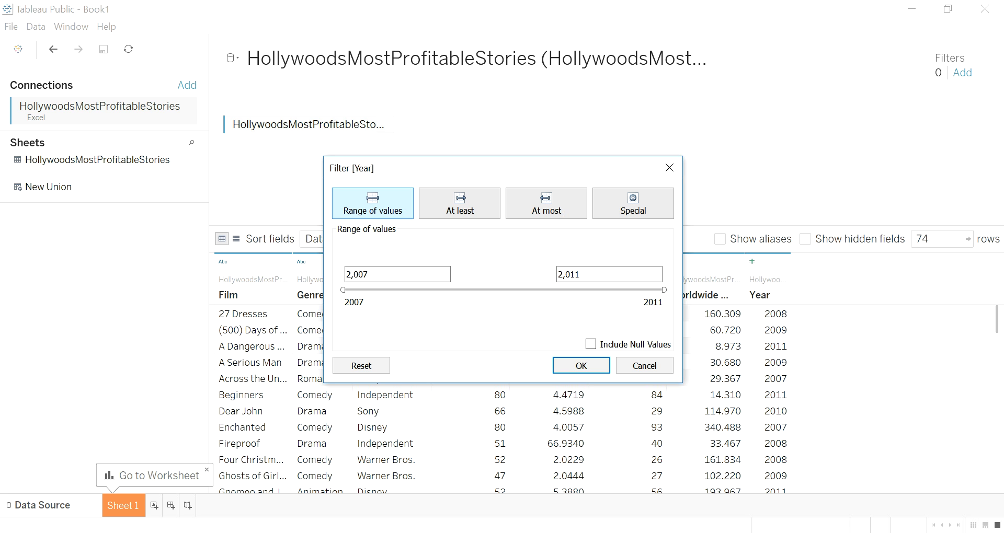
{"action": "key", "text": "Return"}
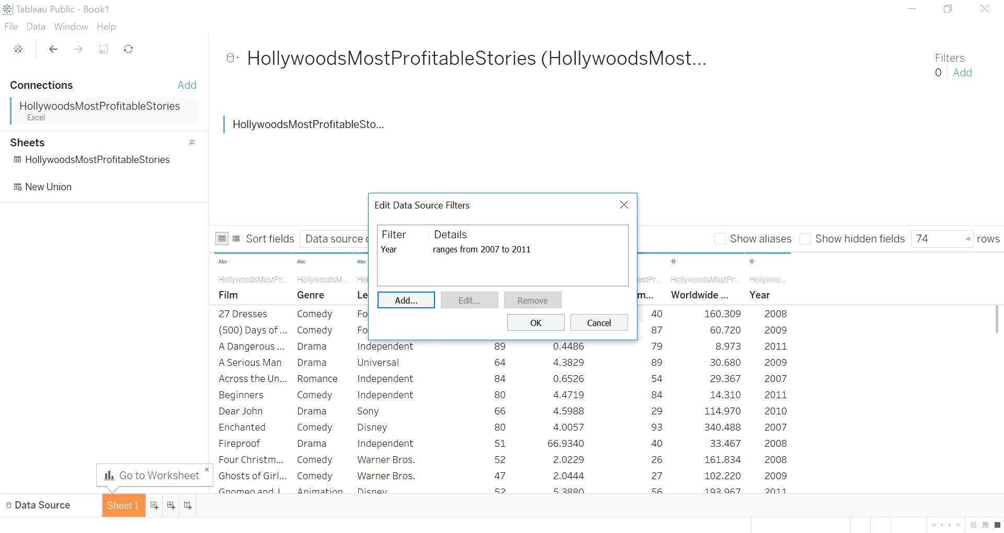
{"action": "left_click", "coordinate": [598, 323]}
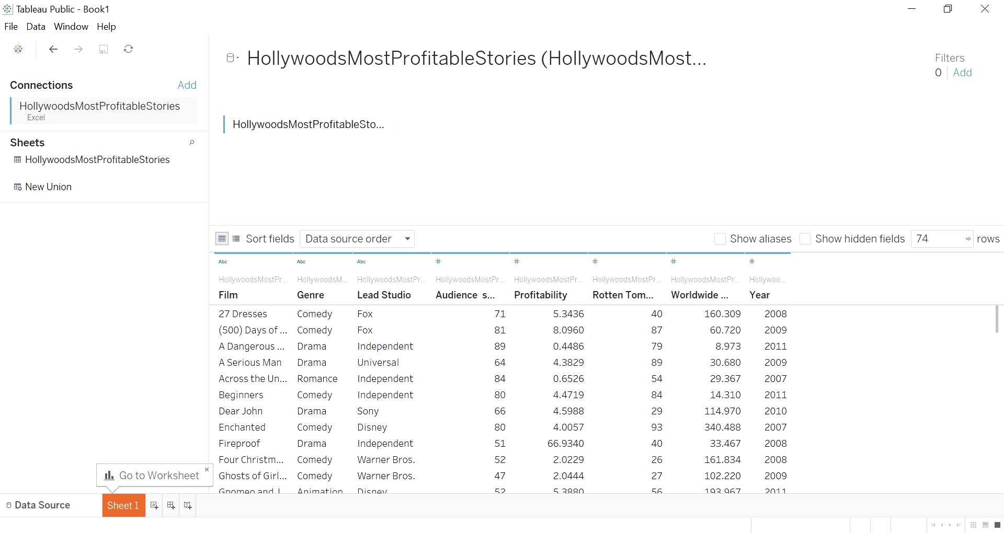
- Open Sheet 1 and go over the available dimensions, such as Film, Genre and Lead Studio, and the measures
{"action": "left_click", "coordinate": [123, 505]}
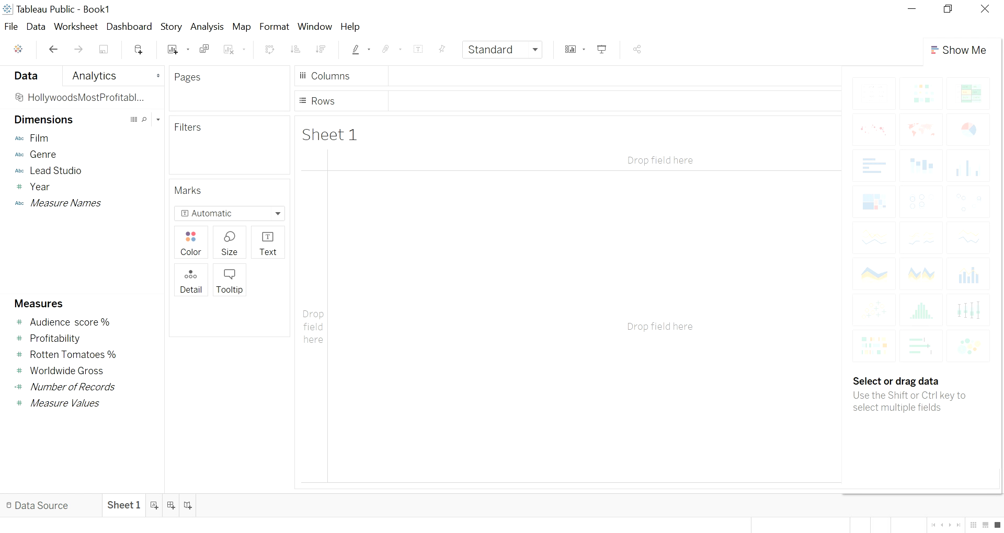
{"action": "left_click", "coordinate": [43, 154]}
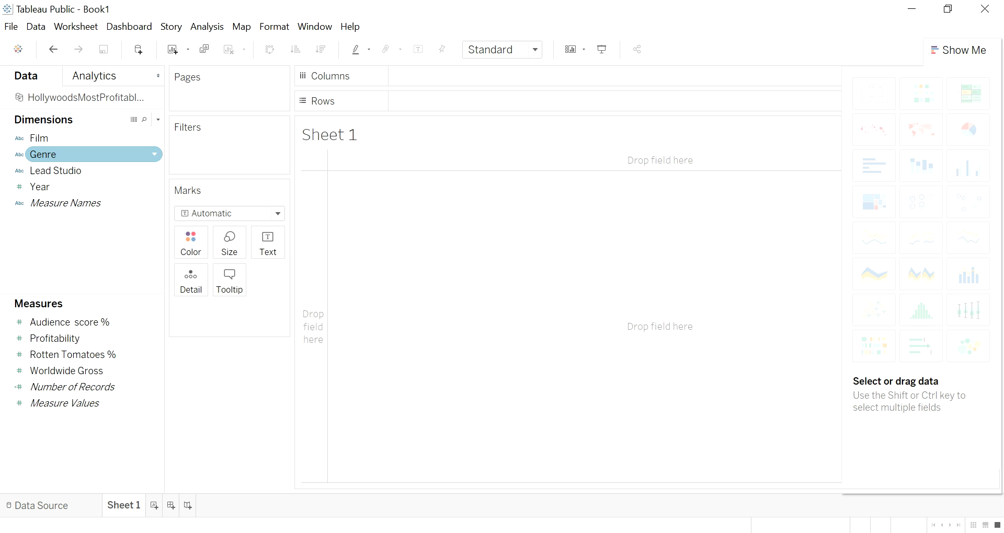
{"action": "left_click", "coordinate": [39, 138]}
{"action": "left_click", "coordinate": [65, 203]}
{"action": "left_click", "coordinate": [55, 170]}
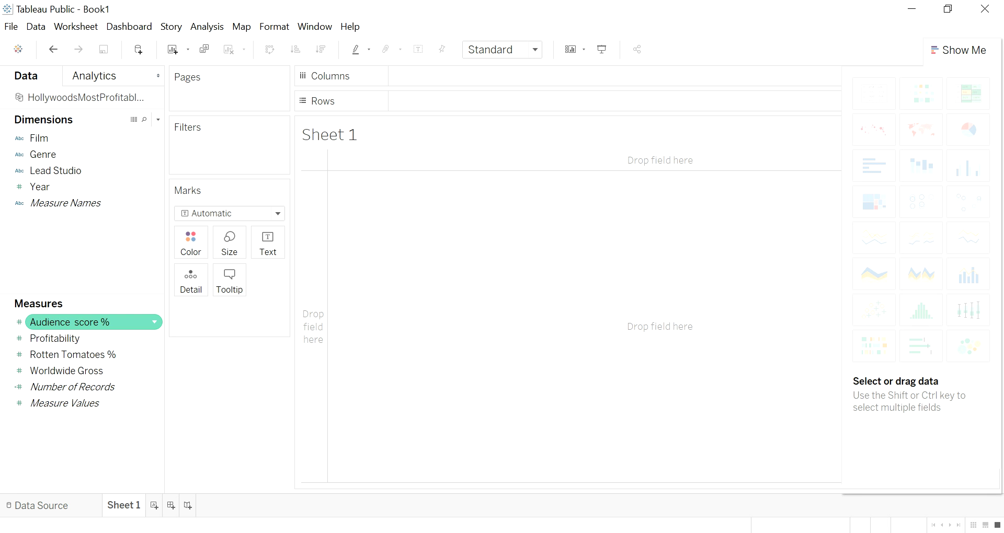
{"action": "left_click", "coordinate": [55, 170]}
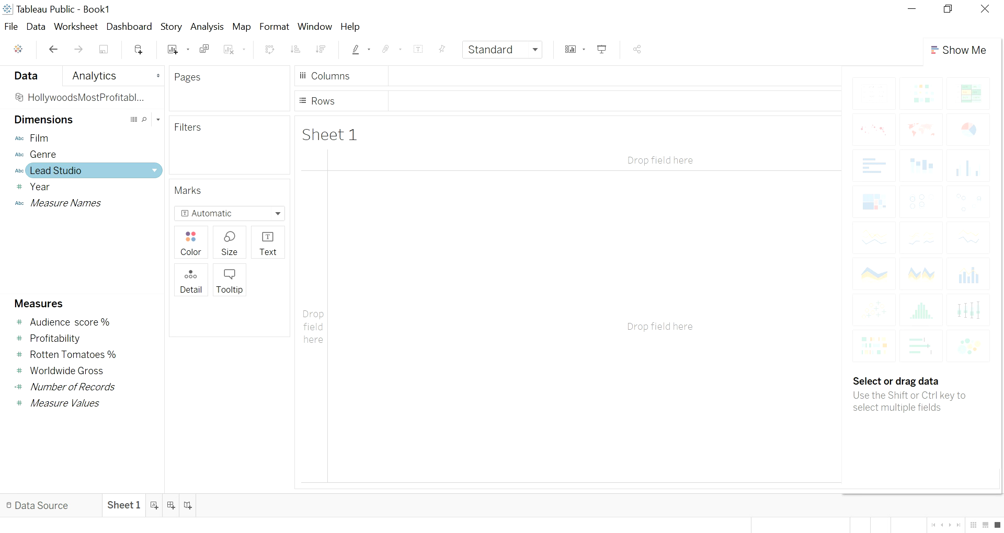
- Chart Profitability by Genre on Sheet 1, trying stacked bars and settling on horizontal bars
{"action": "left_click_drag", "start_coordinate": [43, 154], "coordinate": [417, 78]}
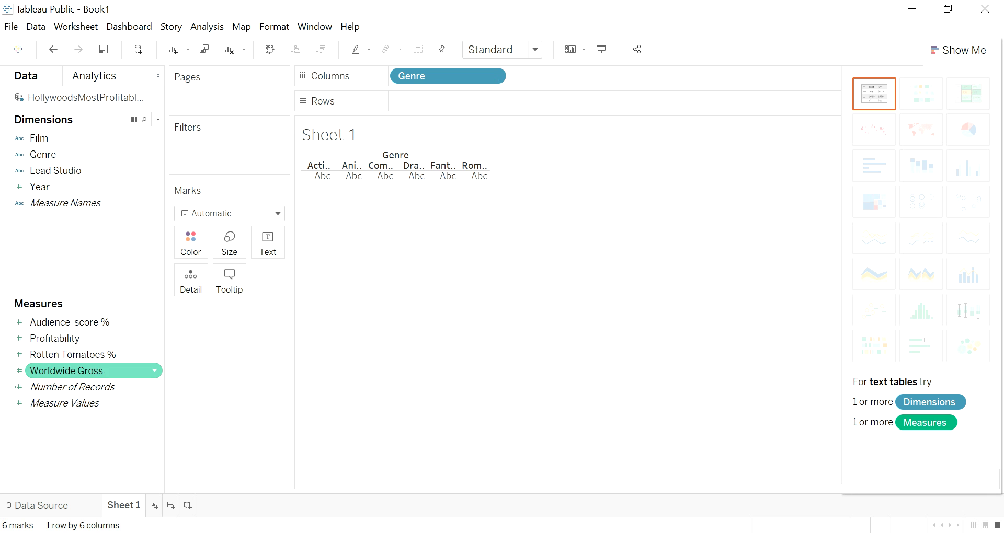
{"action": "left_click_drag", "start_coordinate": [55, 338], "coordinate": [429, 100]}
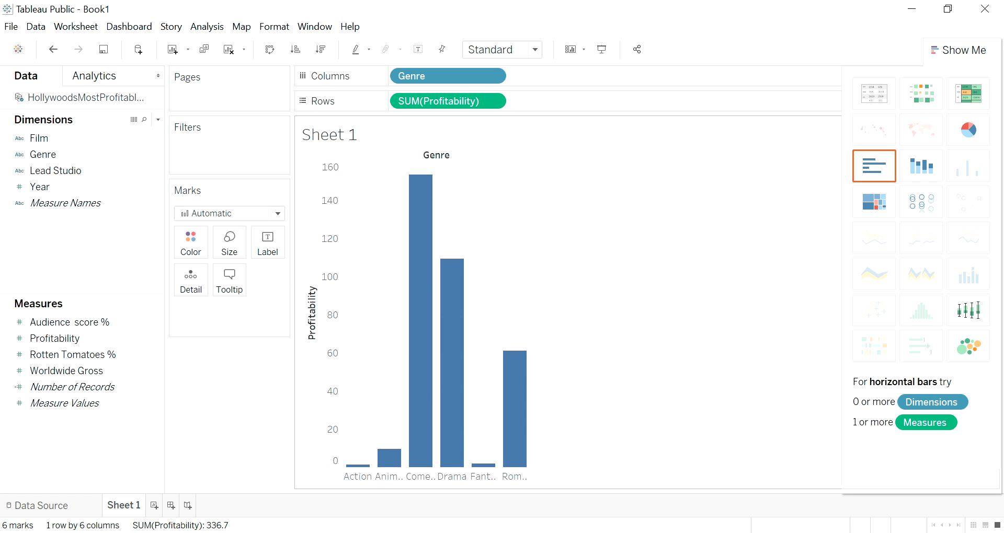
{"action": "mouse_move", "coordinate": [416, 388]}
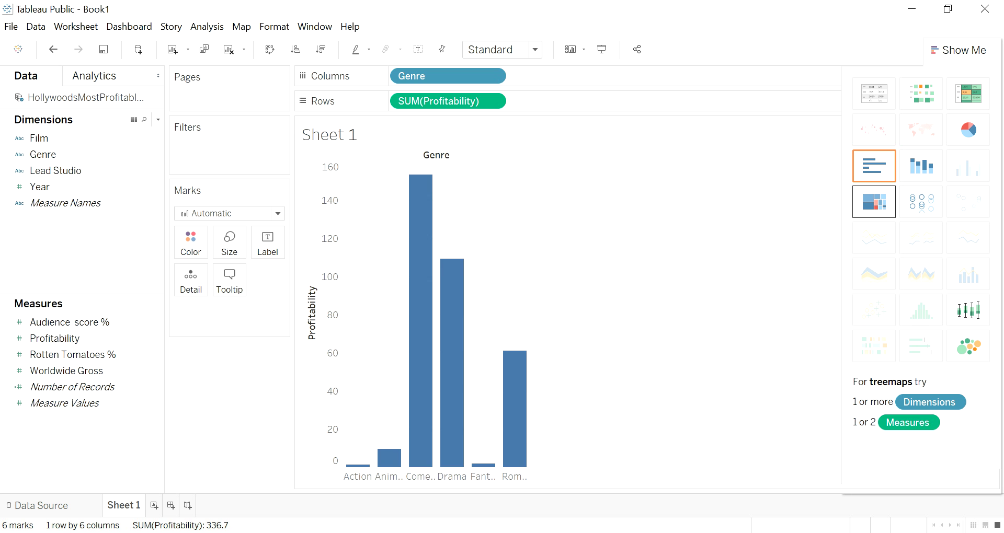
{"action": "left_click", "coordinate": [921, 166]}
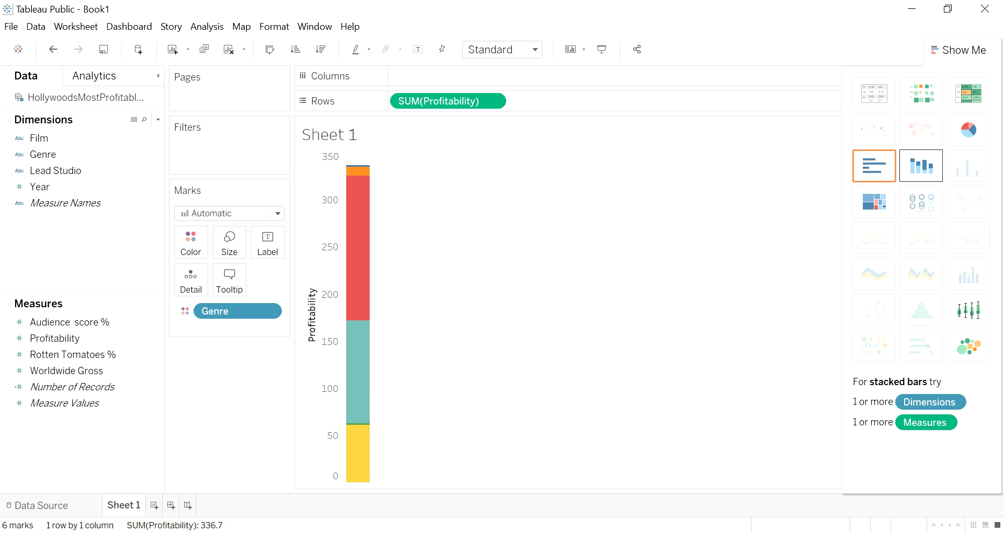
{"action": "left_click", "coordinate": [874, 166]}
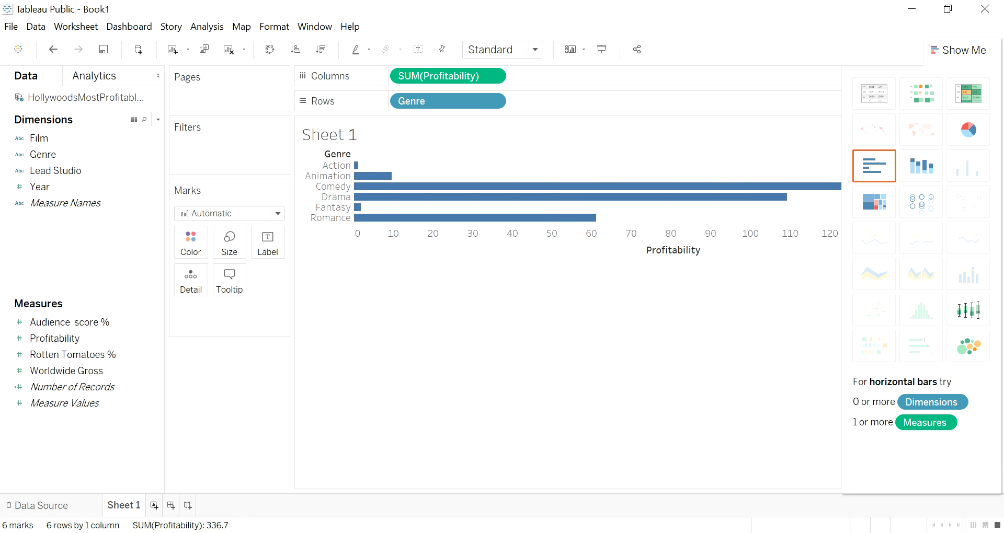
- Add a new worksheet and chart Rotten Tomatoes % on rows against Film on columns
{"action": "key", "text": "ctrl+m"}
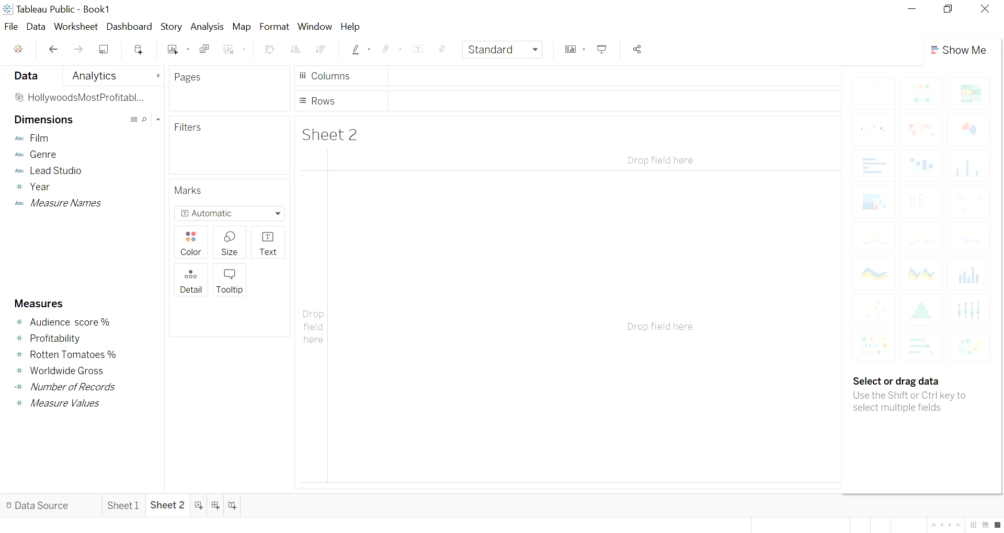
{"action": "left_click", "coordinate": [65, 403]}
{"action": "key", "text": "Up"}
{"action": "key", "text": "Up"}
{"action": "key", "text": "Up"}
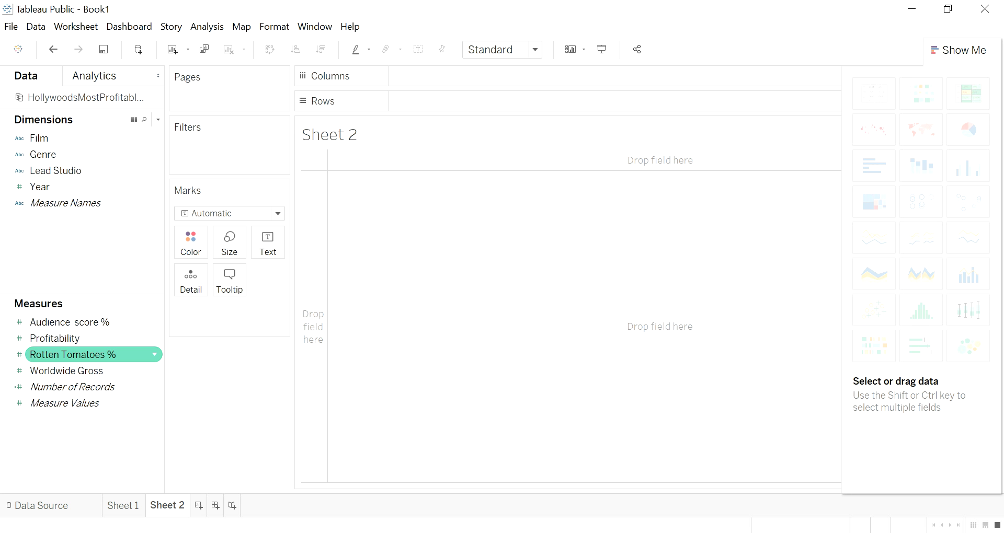
{"action": "left_click_drag", "start_coordinate": [73, 354], "coordinate": [400, 100]}
{"action": "left_click_drag", "start_coordinate": [39, 138], "coordinate": [429, 78]}
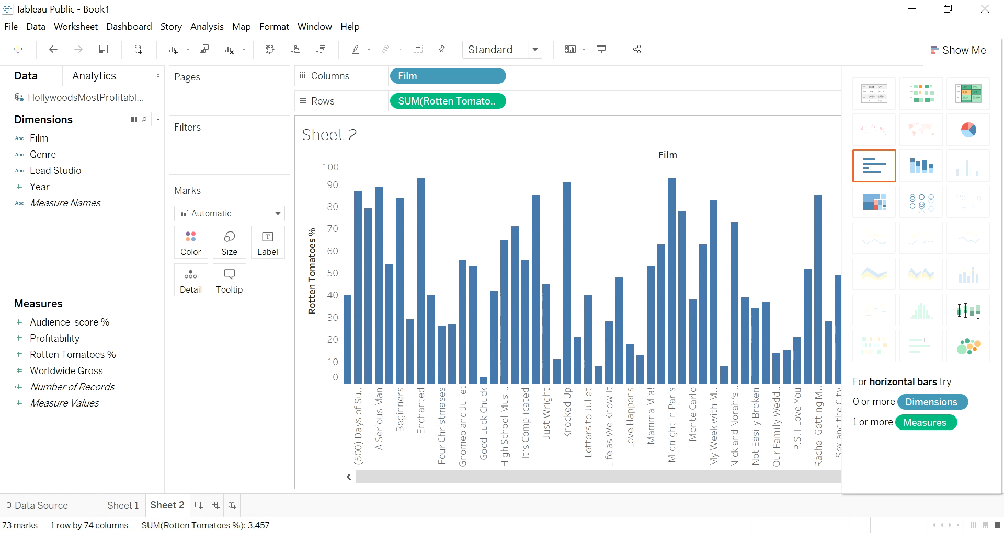
- Color the film bars by the Year dimension
{"action": "left_click", "coordinate": [55, 170]}
{"action": "left_click", "coordinate": [40, 186]}
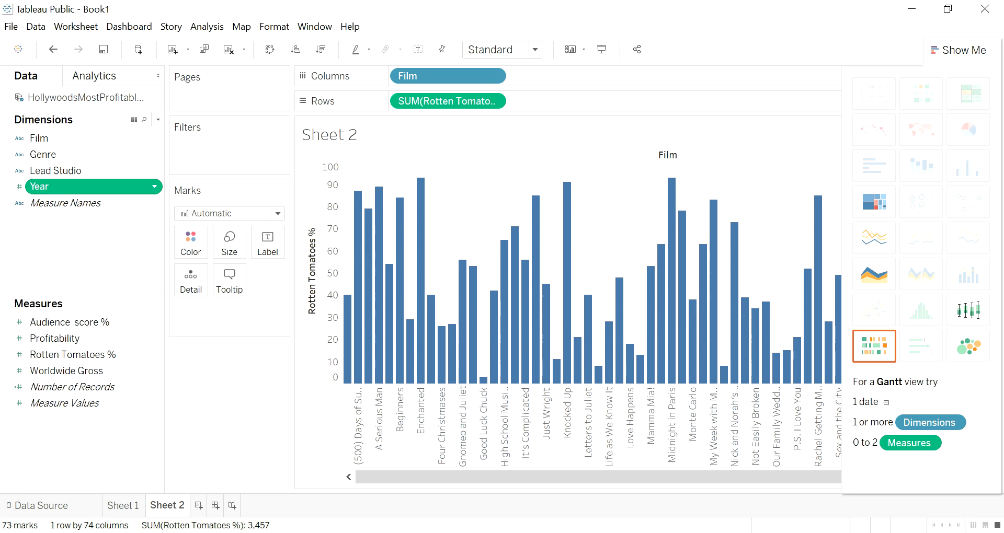
{"action": "left_click_drag", "start_coordinate": [40, 187], "coordinate": [189, 238]}
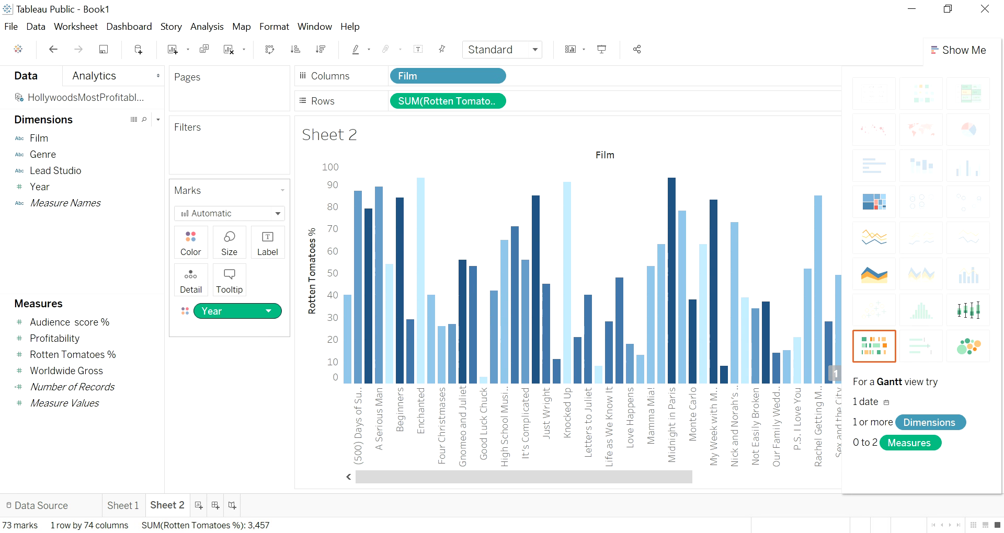
{"action": "left_click", "coordinate": [269, 311]}
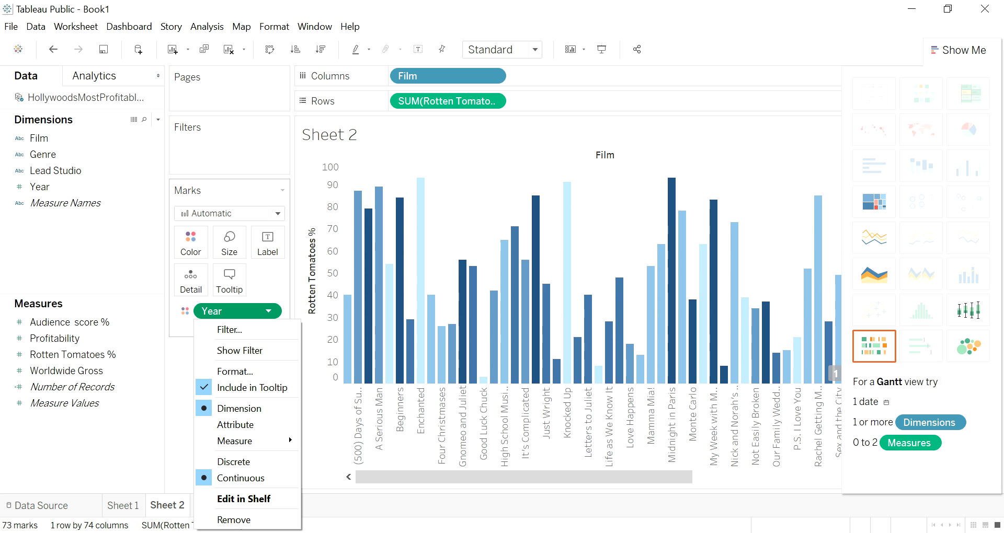
{"action": "right_click", "coordinate": [399, 323]}
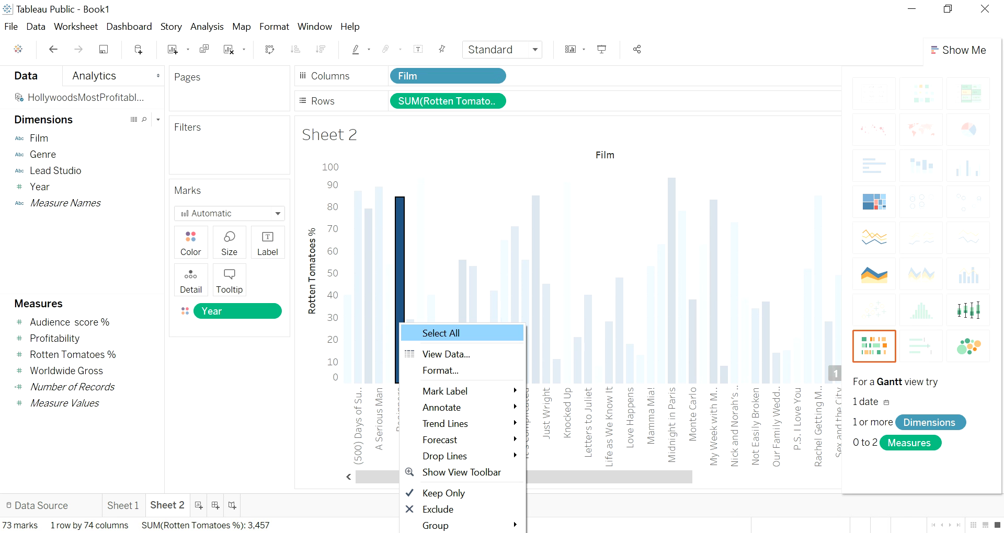
{"action": "mouse_move", "coordinate": [442, 407]}
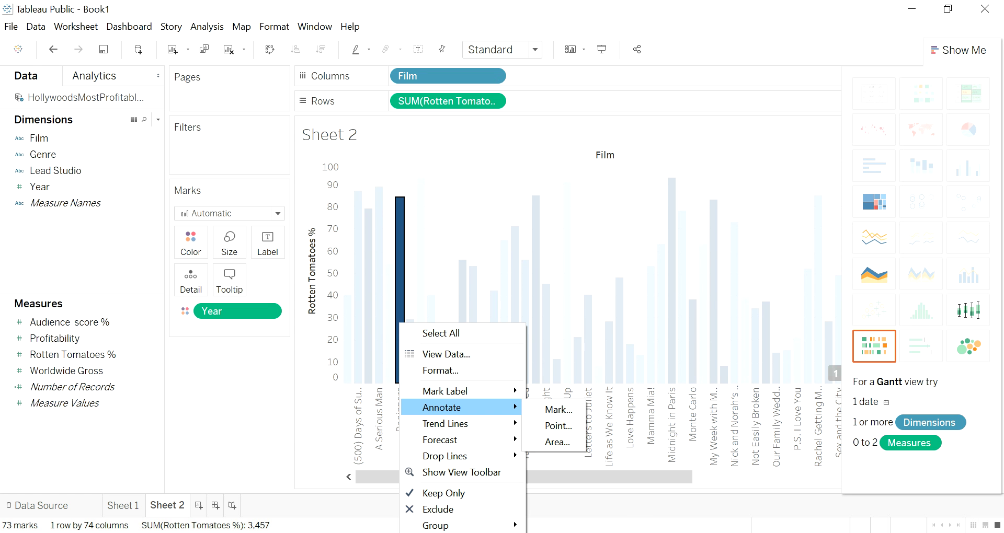
{"action": "mouse_move", "coordinate": [445, 456]}
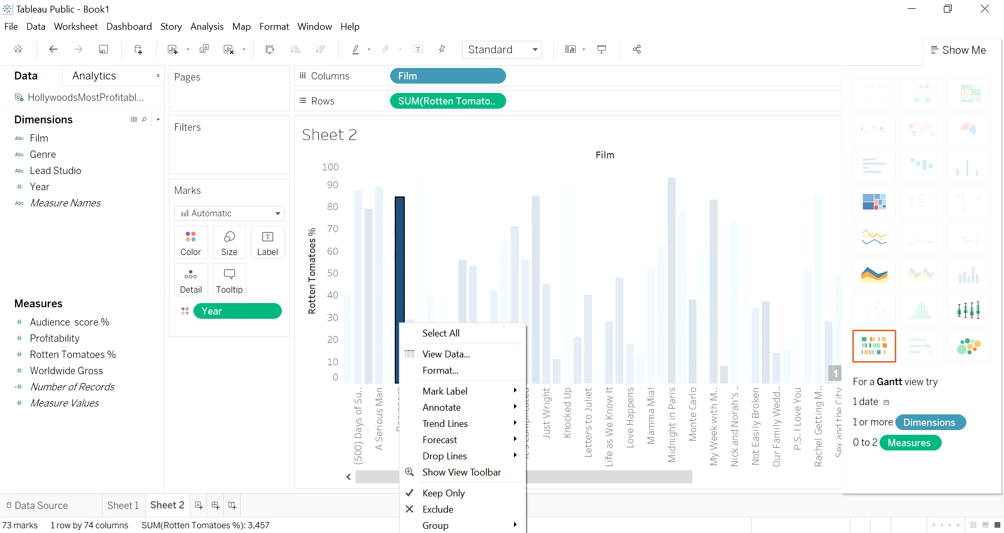
{"action": "key", "text": "Escape"}
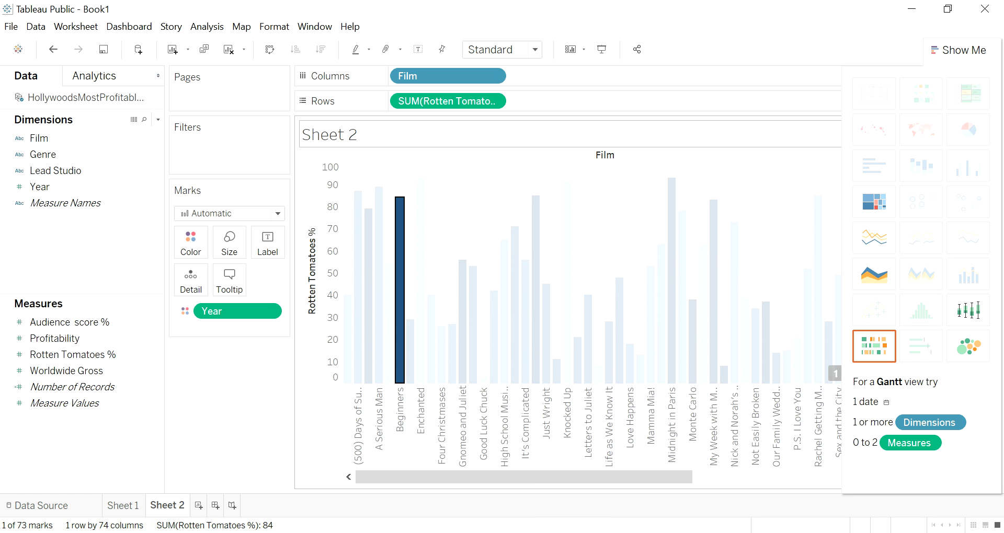
{"action": "left_click", "coordinate": [484, 220]}
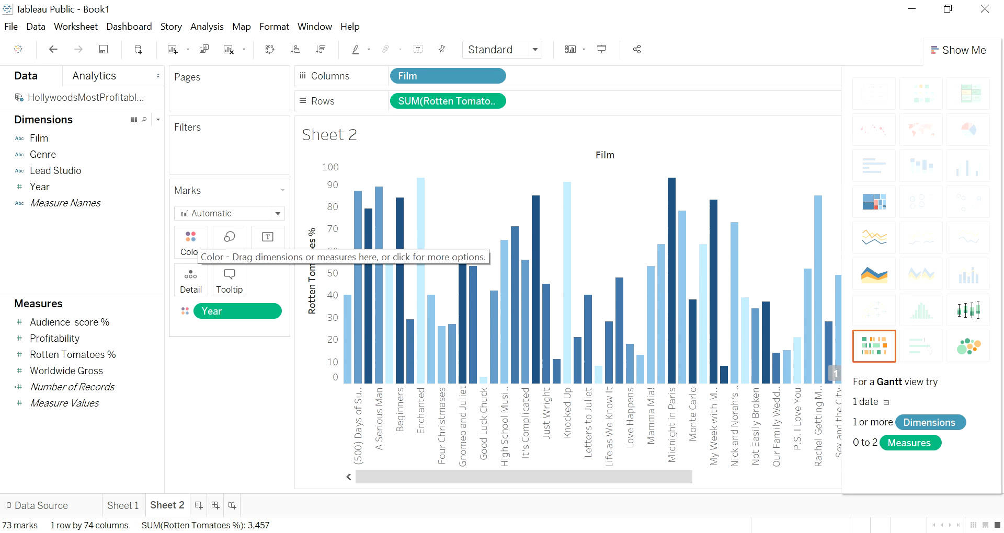
{"action": "left_click", "coordinate": [268, 311]}
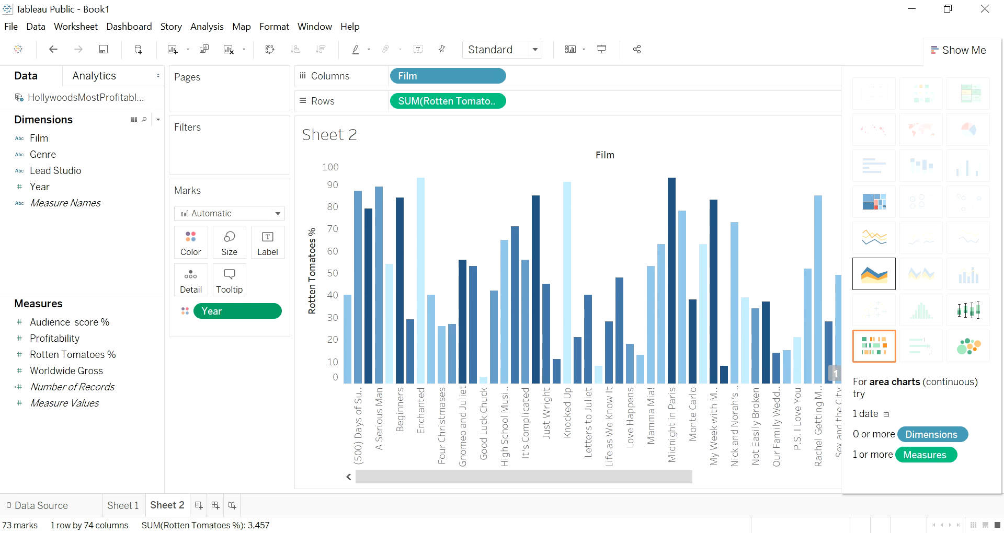
- Try the area, Gantt, packed bubbles, box-and-whisker and treemap views on Sheet 2, ending with a pie chart
{"action": "left_click", "coordinate": [874, 273]}
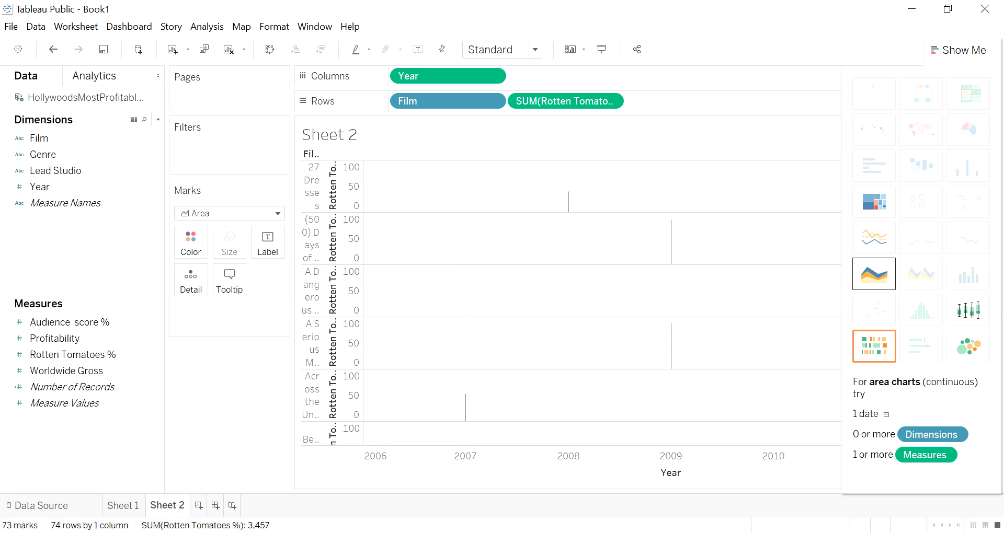
{"action": "left_click", "coordinate": [874, 346]}
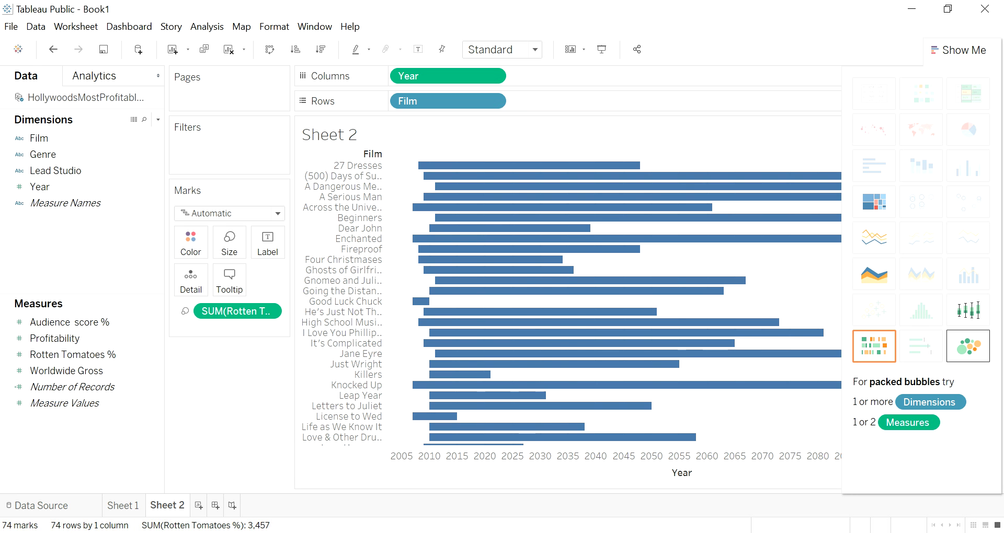
{"action": "left_click", "coordinate": [968, 346]}
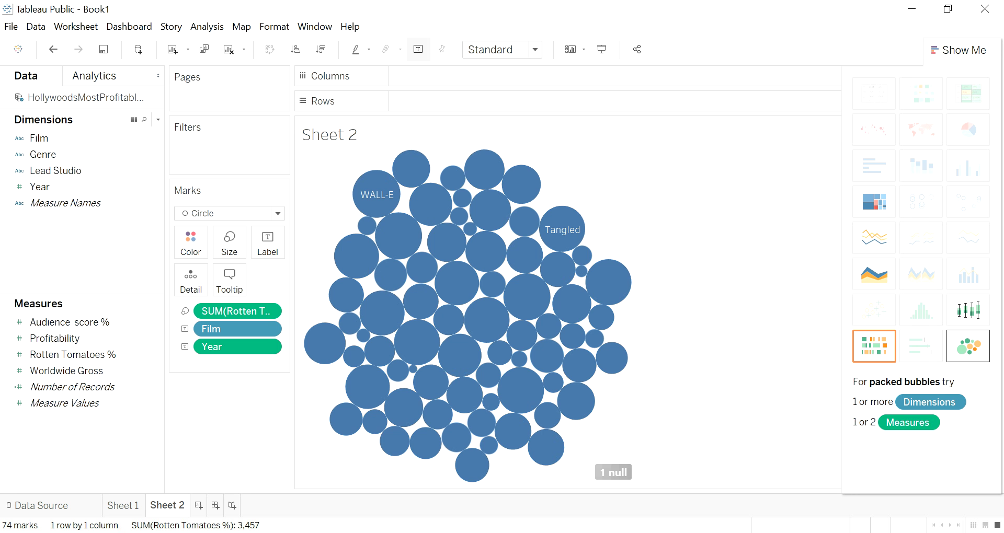
{"action": "left_click", "coordinate": [967, 310]}
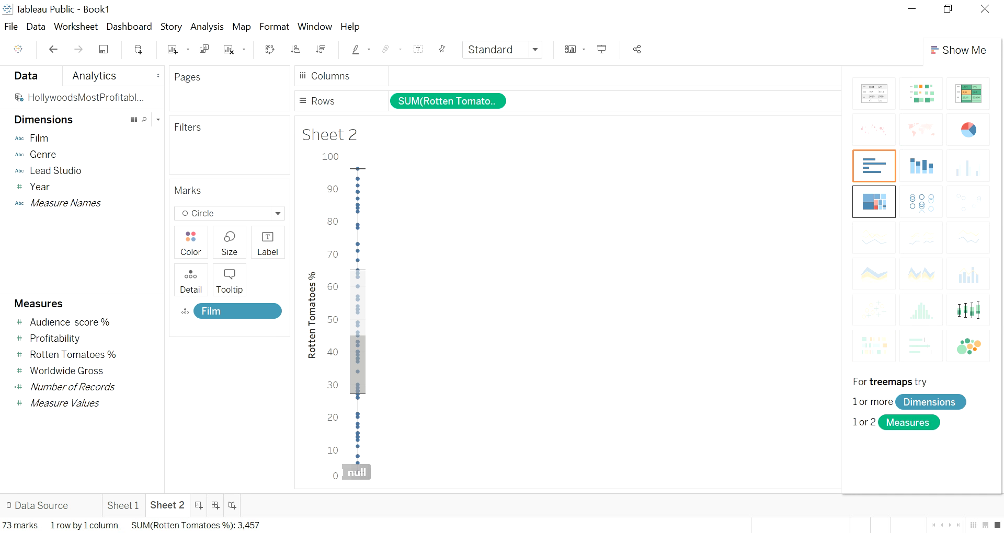
{"action": "left_click", "coordinate": [874, 202]}
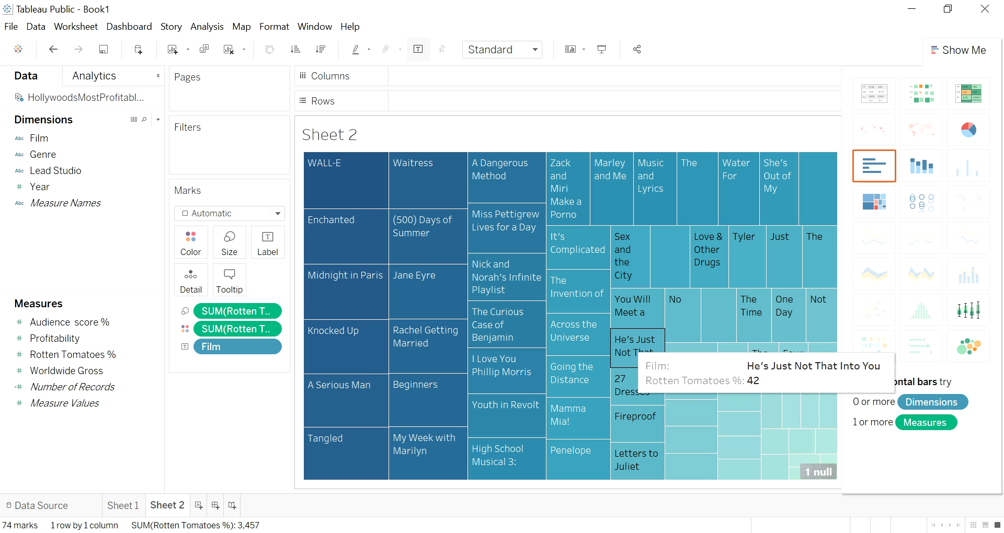
{"action": "left_click", "coordinate": [968, 130]}
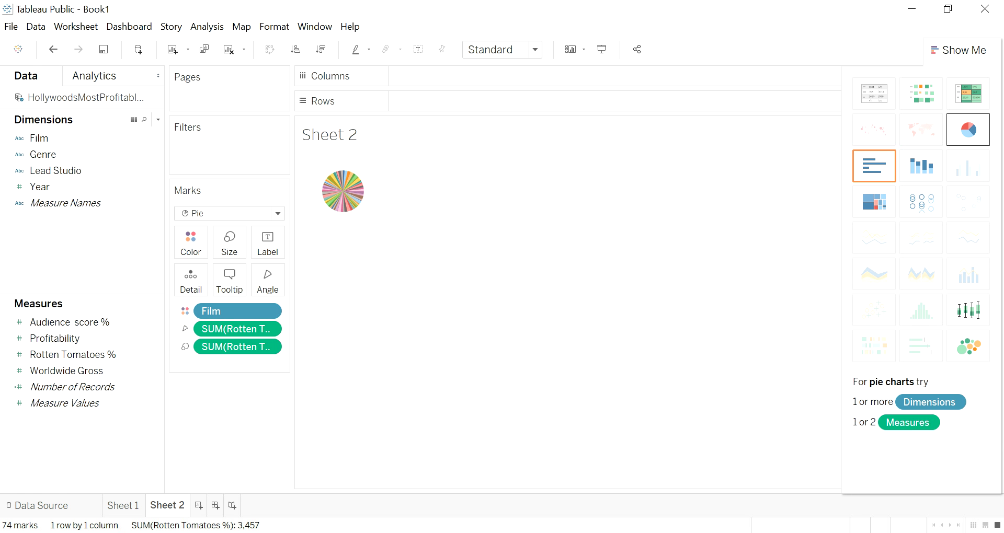
- Try the highlight table, box-and-whisker, packed bubbles, horizontal bars and other views on Sheet 2, settling on a treemap
{"action": "left_click", "coordinate": [968, 93]}
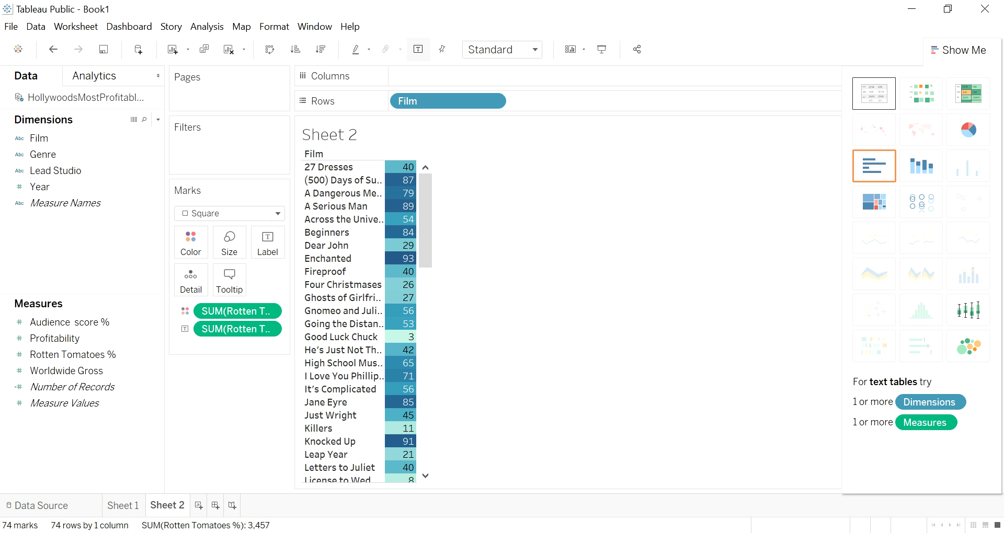
{"action": "left_click", "coordinate": [874, 93]}
{"action": "left_click", "coordinate": [873, 165]}
{"action": "left_click", "coordinate": [968, 310]}
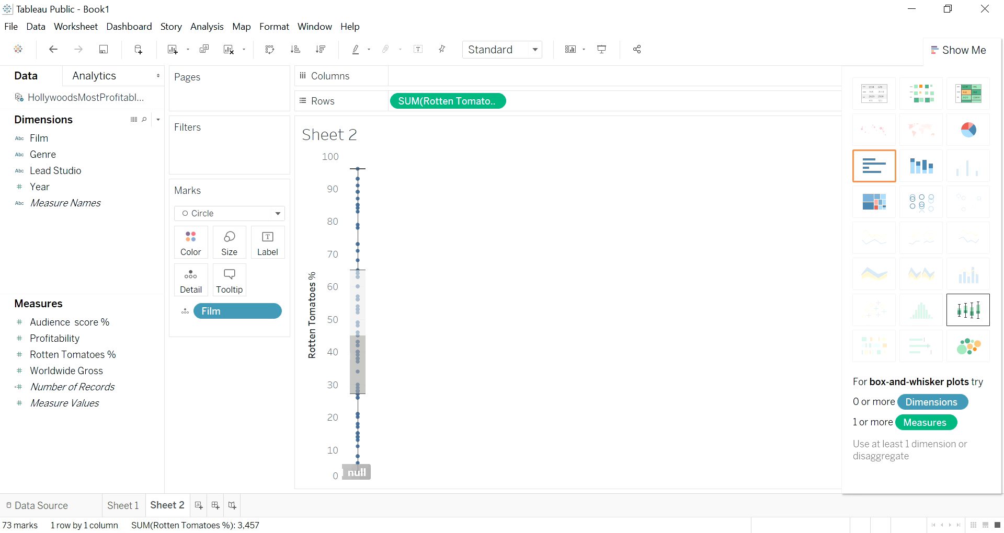
{"action": "left_click", "coordinate": [968, 345]}
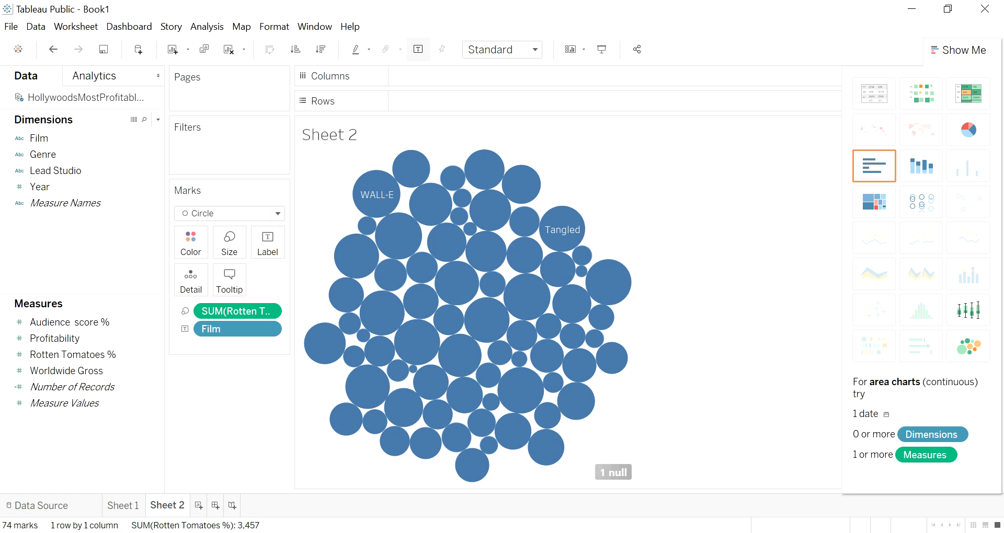
{"action": "left_click", "coordinate": [874, 202]}
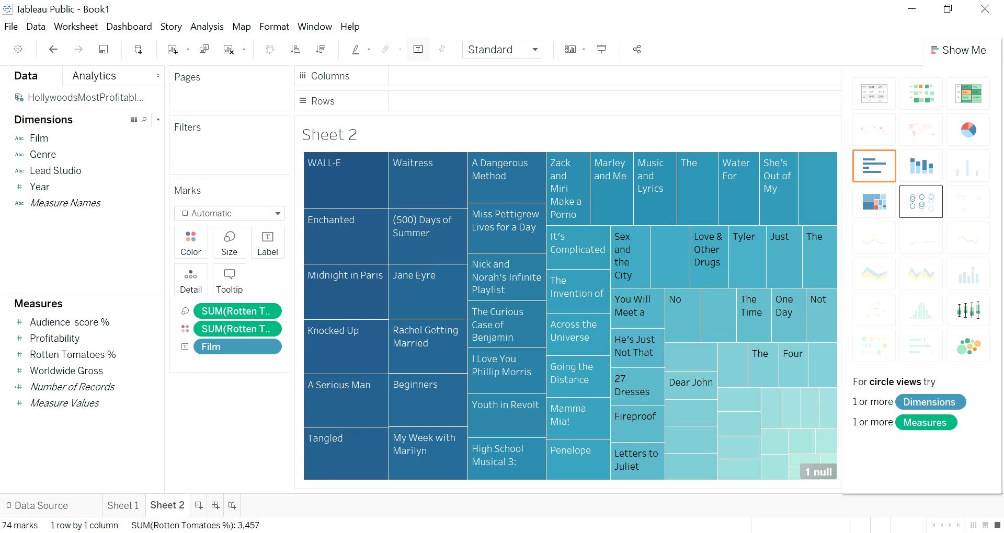
{"action": "left_click", "coordinate": [921, 202]}
{"action": "left_click", "coordinate": [874, 166]}
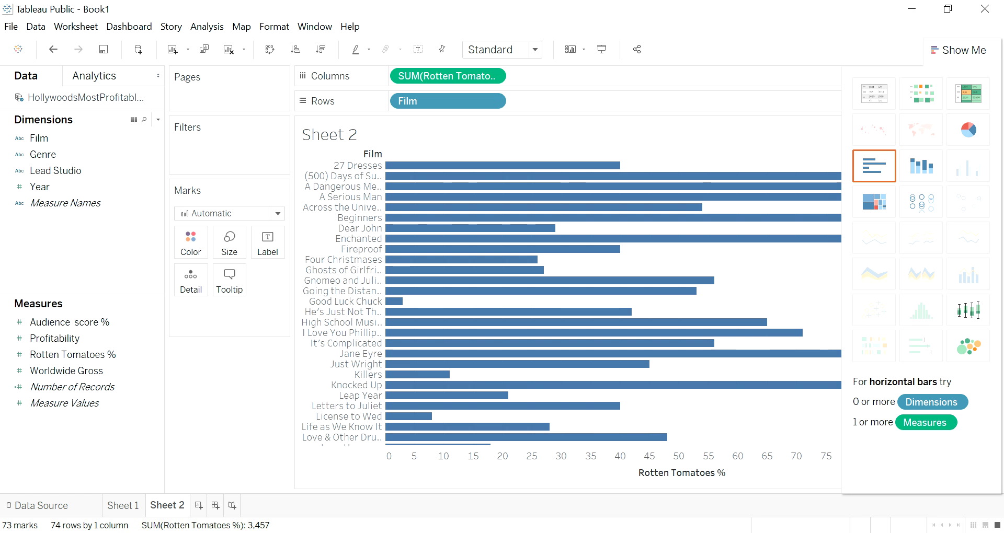
{"action": "left_click", "coordinate": [874, 202]}
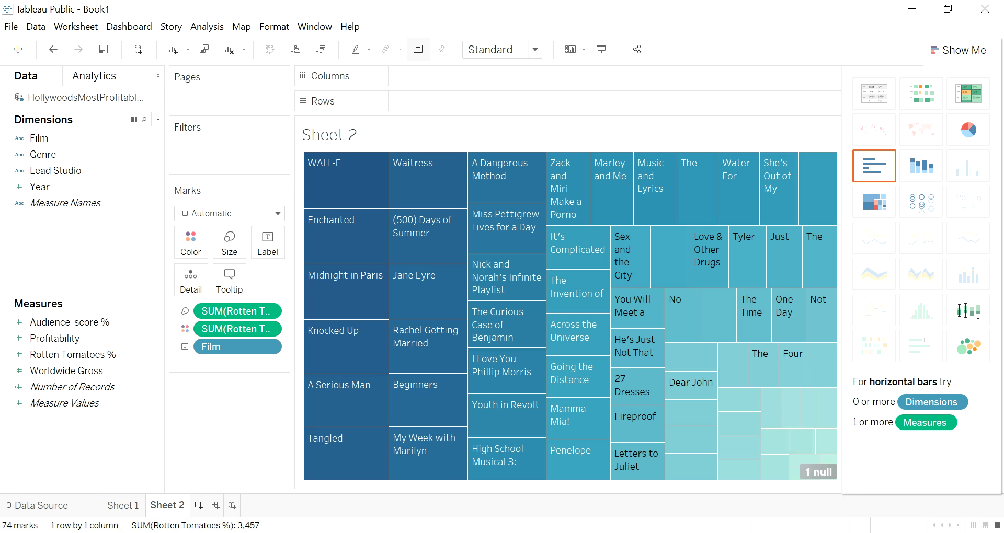
- Add a new worksheet and chart Number of Records on columns against Lead Studio on rows
{"action": "key", "text": "ctrl+m"}
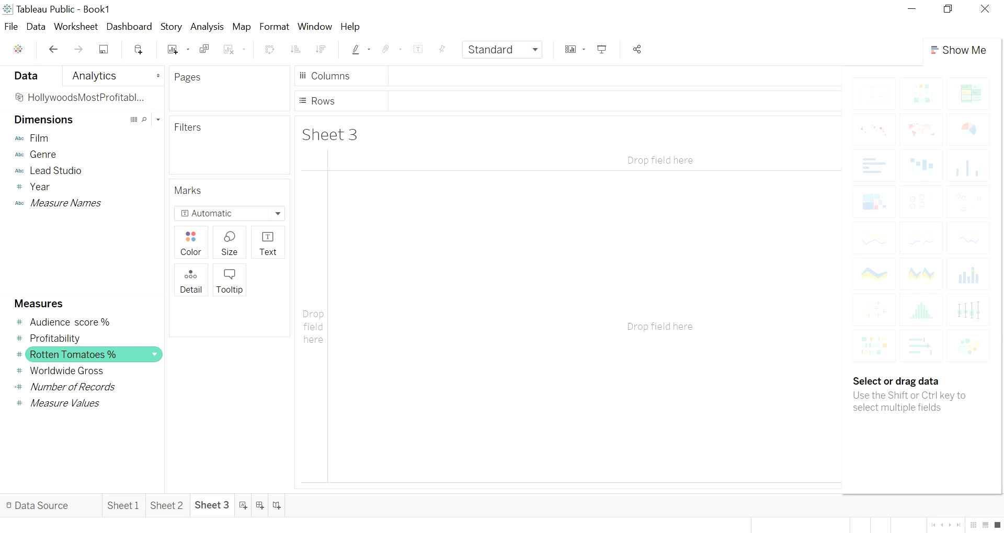
{"action": "left_click_drag", "start_coordinate": [74, 387], "coordinate": [450, 75]}
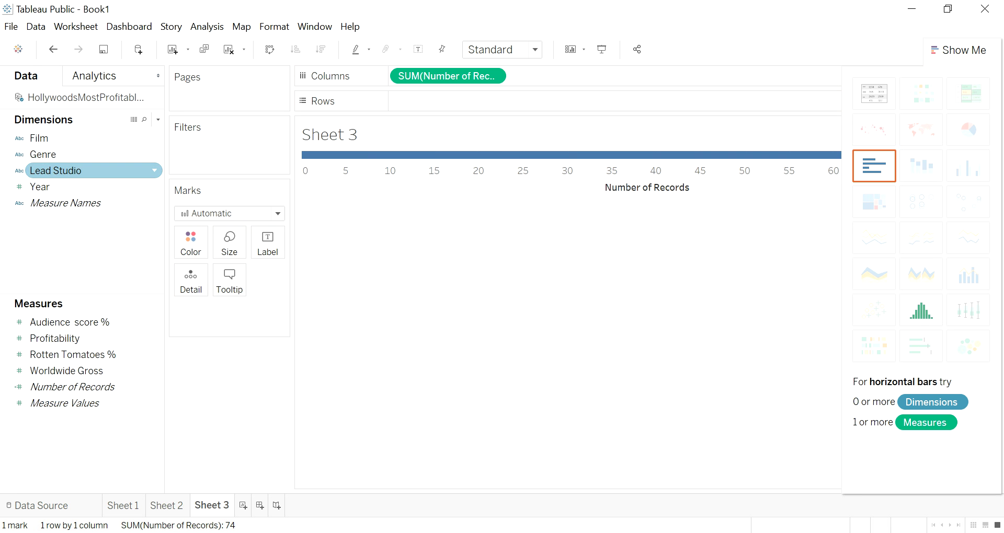
{"action": "left_click_drag", "start_coordinate": [55, 170], "coordinate": [403, 101]}
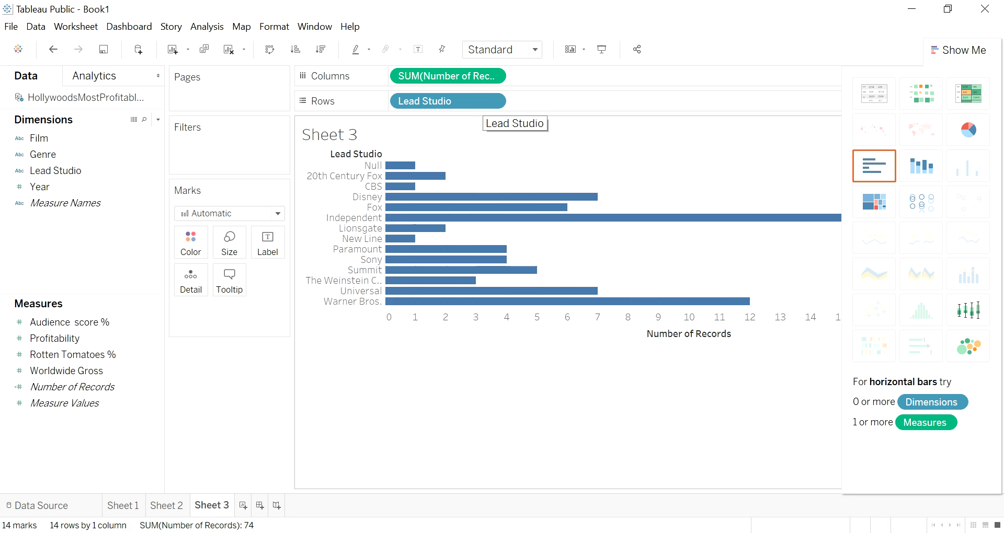
- Turn the Lead Studio chart into packed bubbles and check the details of the Independent bubble
{"action": "left_click", "coordinate": [969, 345]}
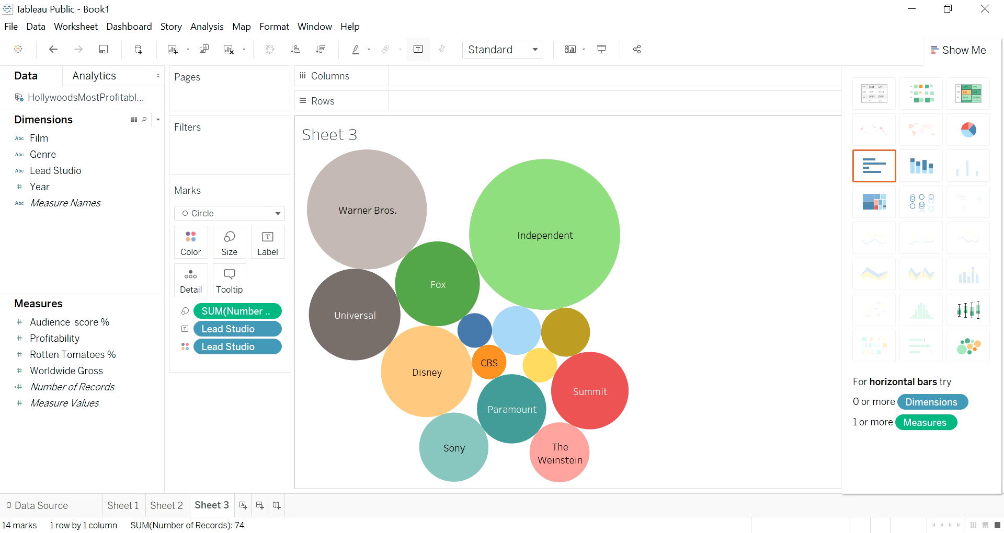
{"action": "mouse_move", "coordinate": [617, 395]}
{"action": "mouse_move", "coordinate": [570, 283]}
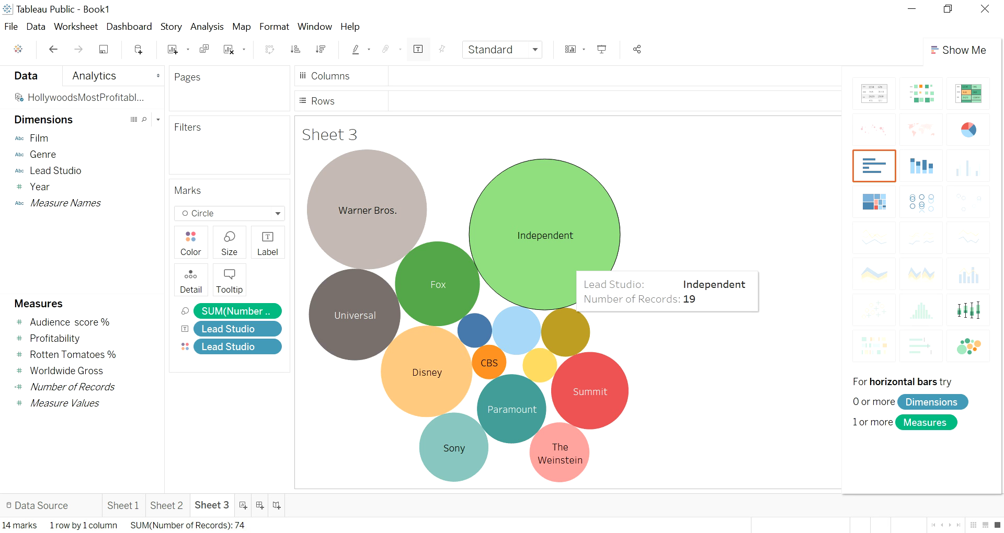
{"action": "mouse_move", "coordinate": [494, 365]}
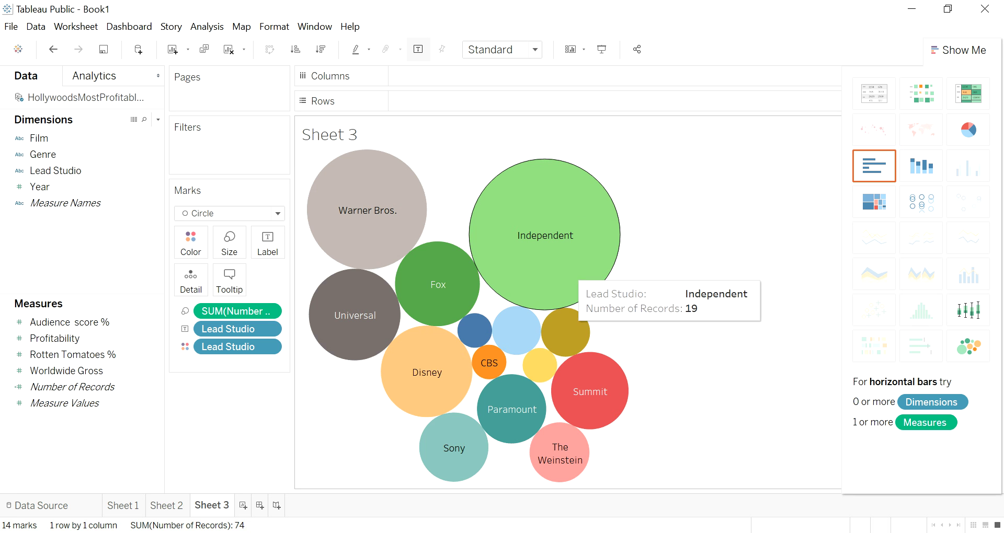
- Review Sheets 1 and 2, then create a new dashboard with floating layout and place Sheet 2 on it
{"action": "left_click", "coordinate": [123, 506]}
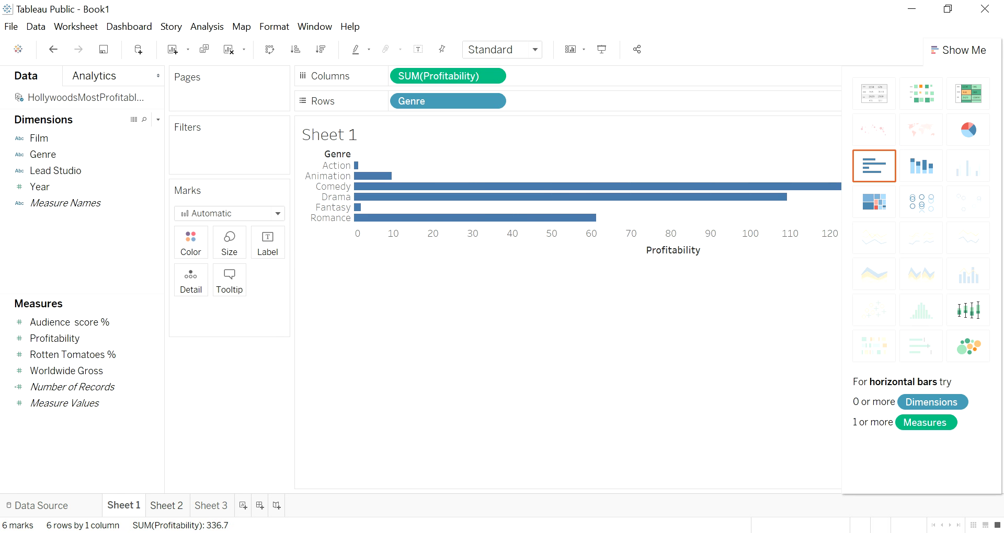
{"action": "left_click", "coordinate": [167, 506]}
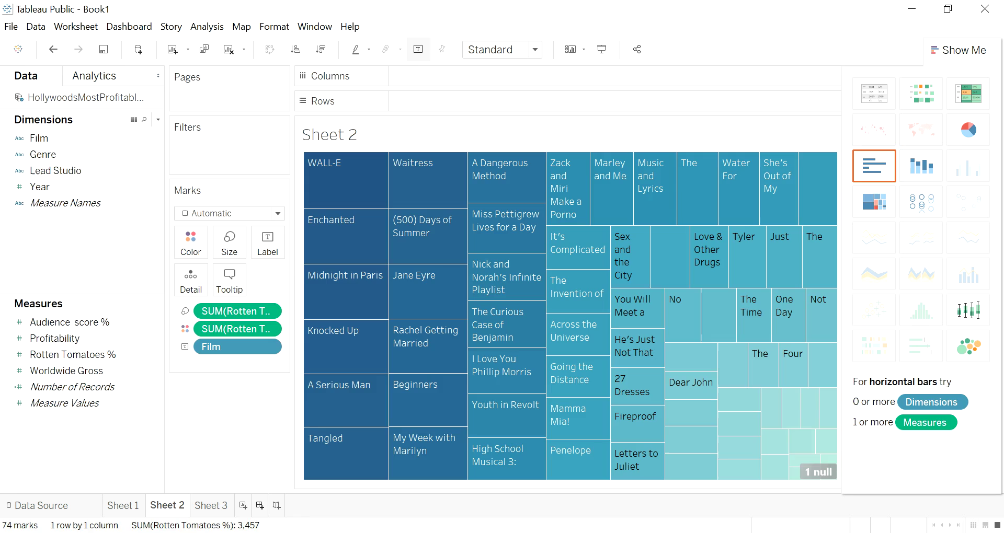
{"action": "left_click", "coordinate": [260, 506]}
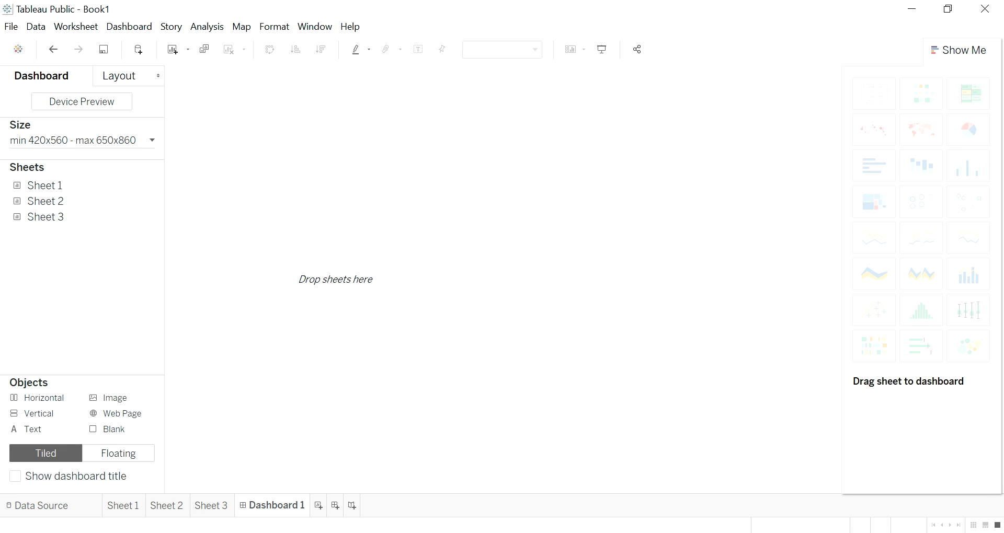
{"action": "left_click", "coordinate": [118, 453]}
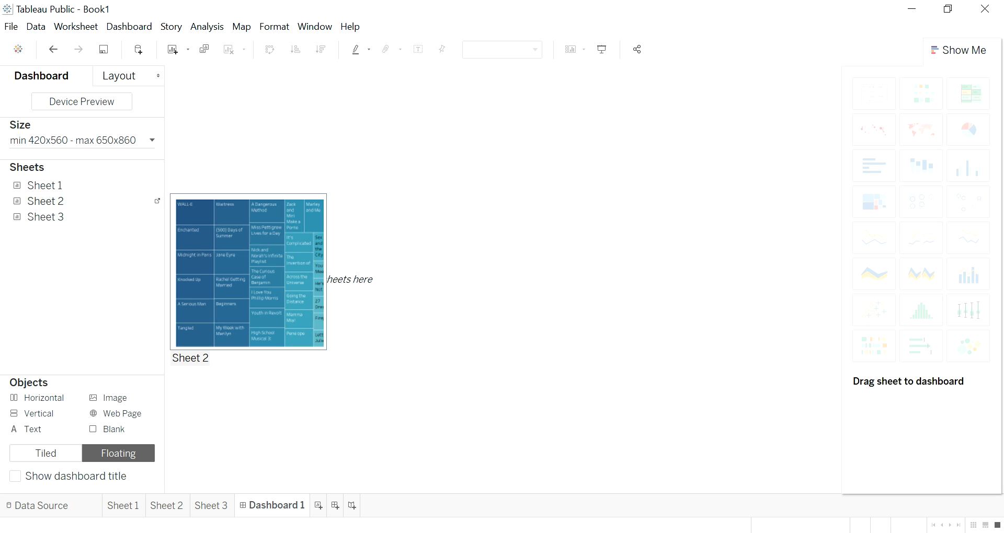
{"action": "left_click_drag", "start_coordinate": [45, 201], "coordinate": [281, 403]}
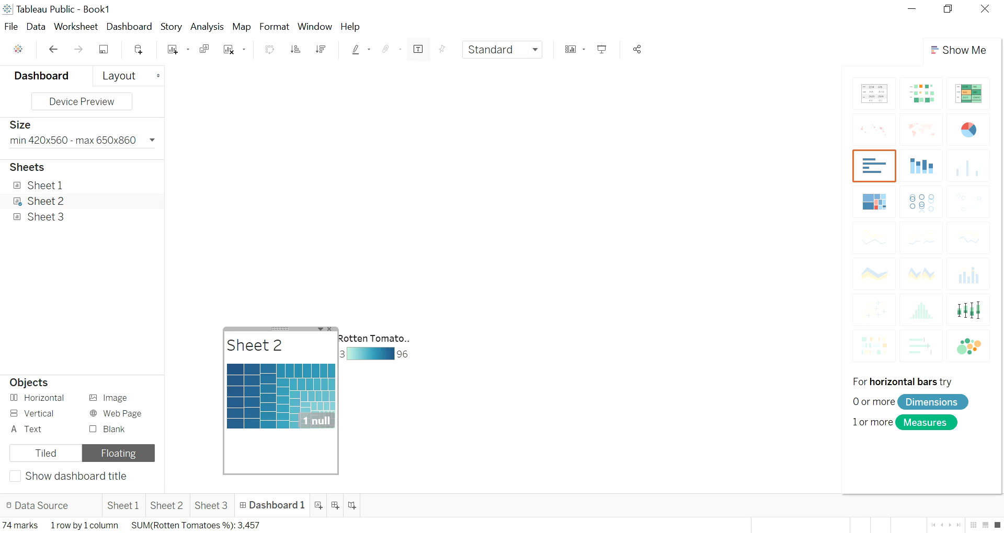
- Fit the Sheet 2 treemap to Entire View and enlarge it across the lower part of the dashboard
{"action": "left_click", "coordinate": [534, 49]}
{"action": "left_click", "coordinate": [489, 113]}
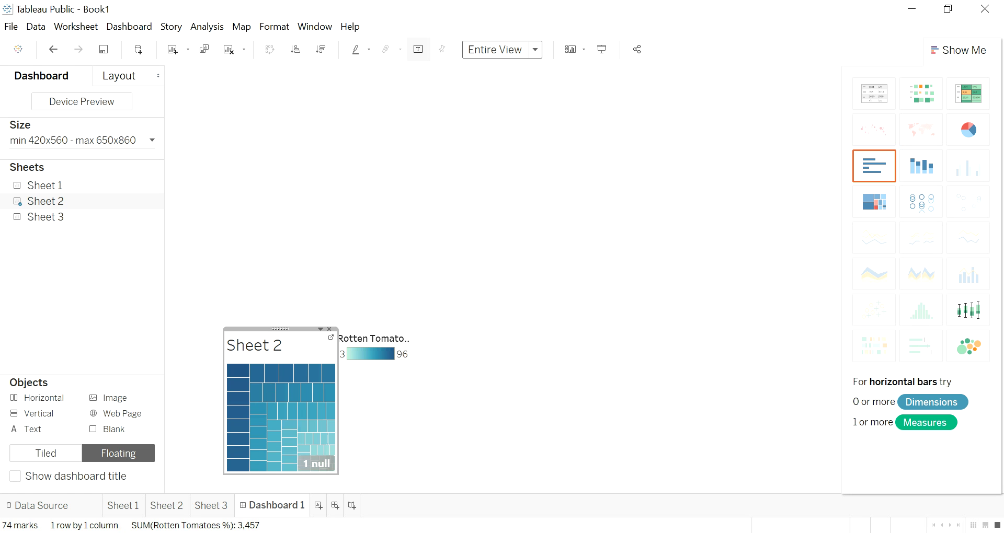
{"action": "left_click_drag", "start_coordinate": [280, 328], "coordinate": [251, 261]}
{"action": "left_click_drag", "start_coordinate": [309, 407], "coordinate": [465, 490]}
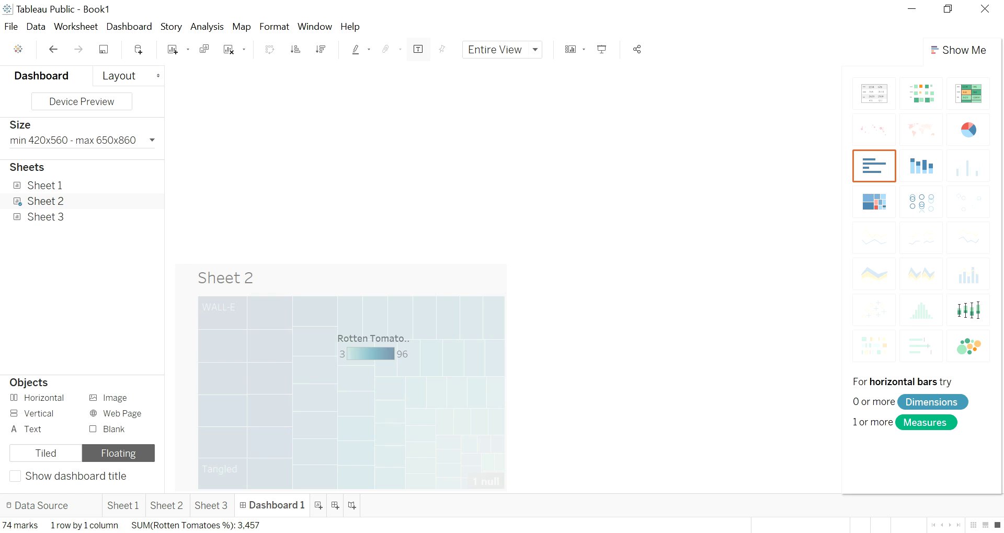
- Move the Rotten Tomatoes % color legend above the treemap's upper-right corner and widen it
{"action": "left_click", "coordinate": [374, 358]}
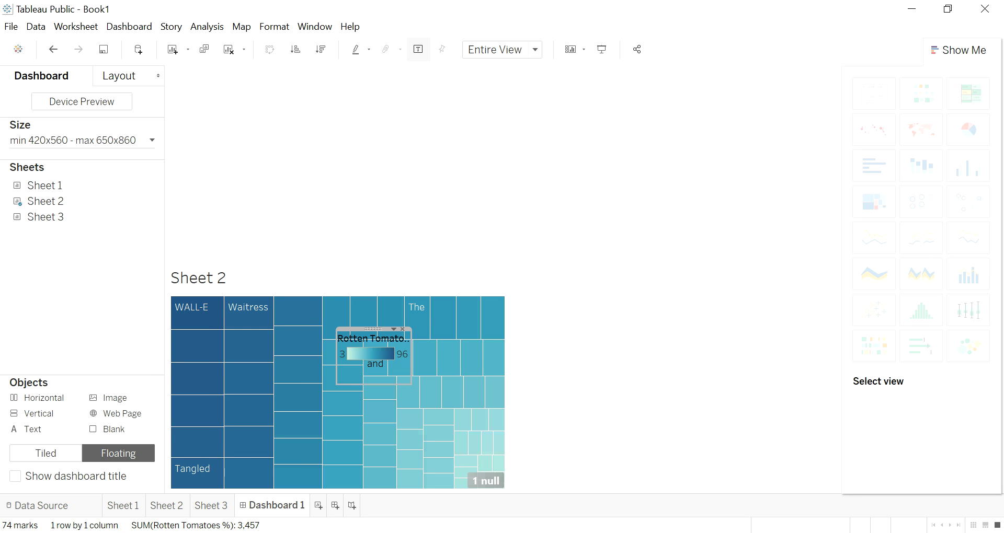
{"action": "left_click_drag", "start_coordinate": [373, 329], "coordinate": [469, 243]}
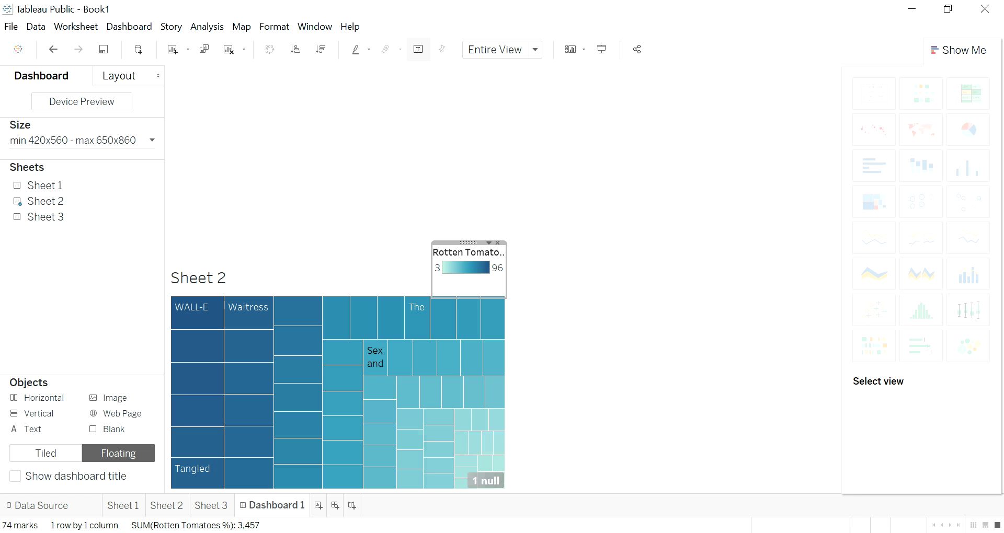
{"action": "left_click_drag", "start_coordinate": [432, 270], "coordinate": [337, 270]}
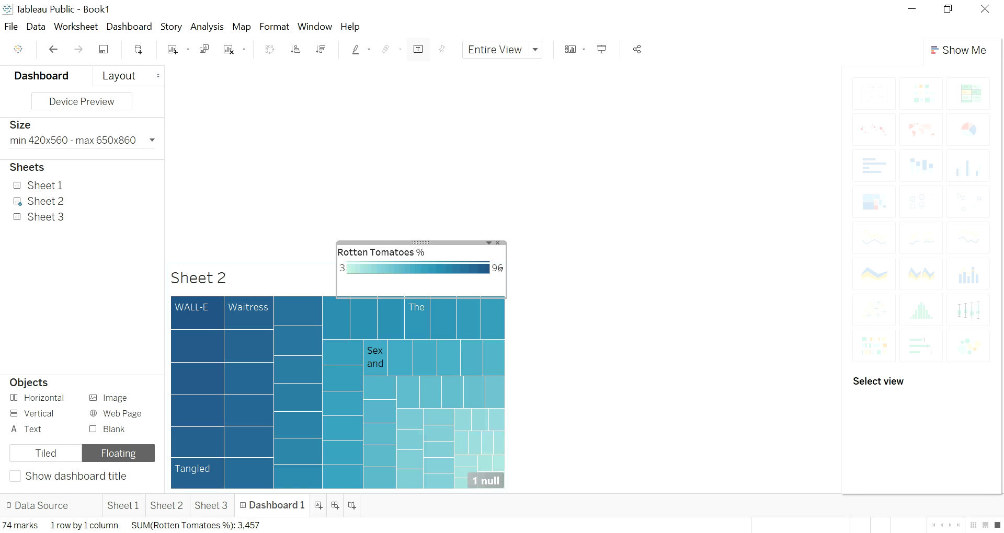
- Go to Sheet 2 from the dashboard and replace its title with "Film by rating" in bold
{"action": "left_click", "coordinate": [500, 269]}
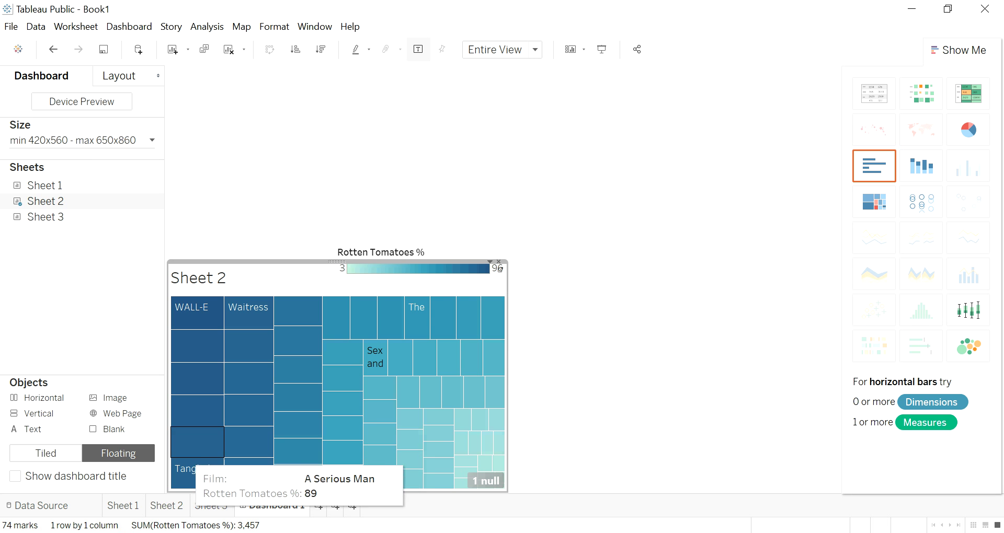
{"action": "left_click", "coordinate": [500, 270]}
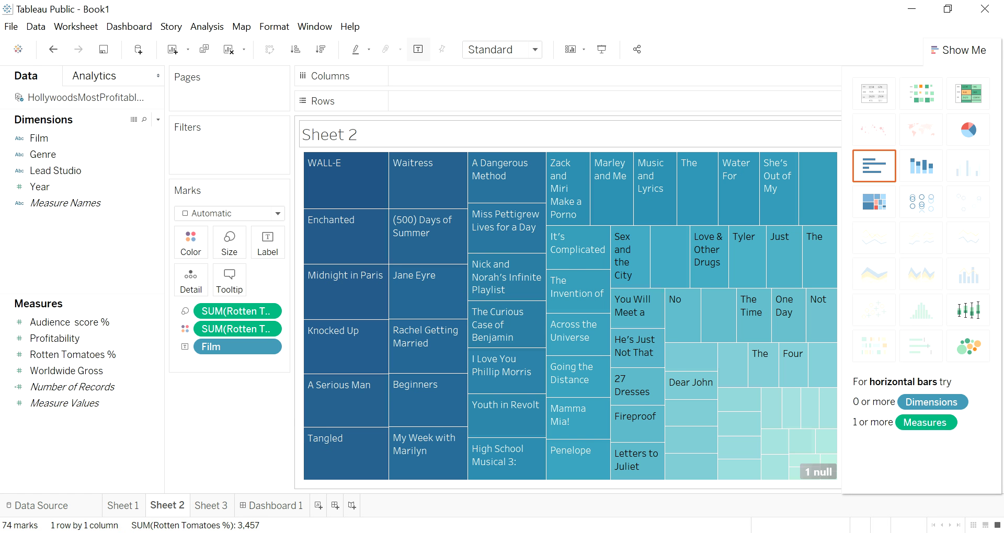
{"action": "double_click", "coordinate": [330, 135]}
{"action": "key", "text": "ctrl+a"}
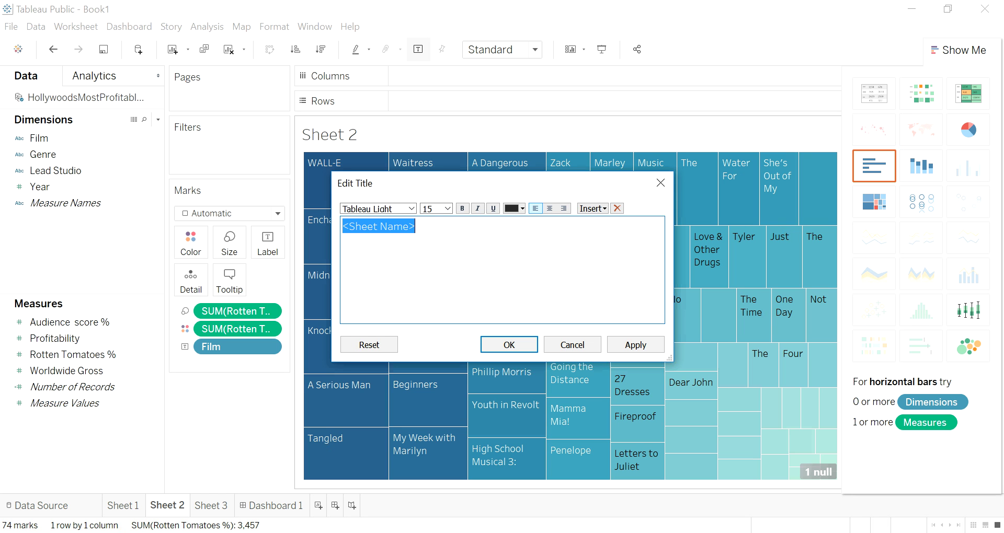
{"action": "type", "text": "film by"}
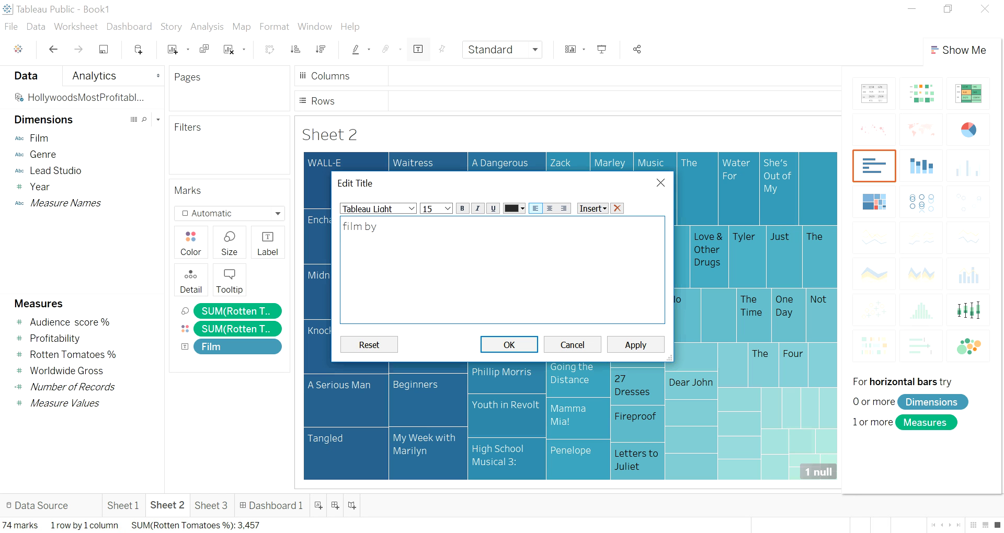
{"action": "type", "text": " rating"}
{"action": "key", "text": "BackSpace"}
{"action": "type", "text": "F"}
{"action": "key", "text": "ctrl+a"}
{"action": "key", "text": "ctrl+b"}
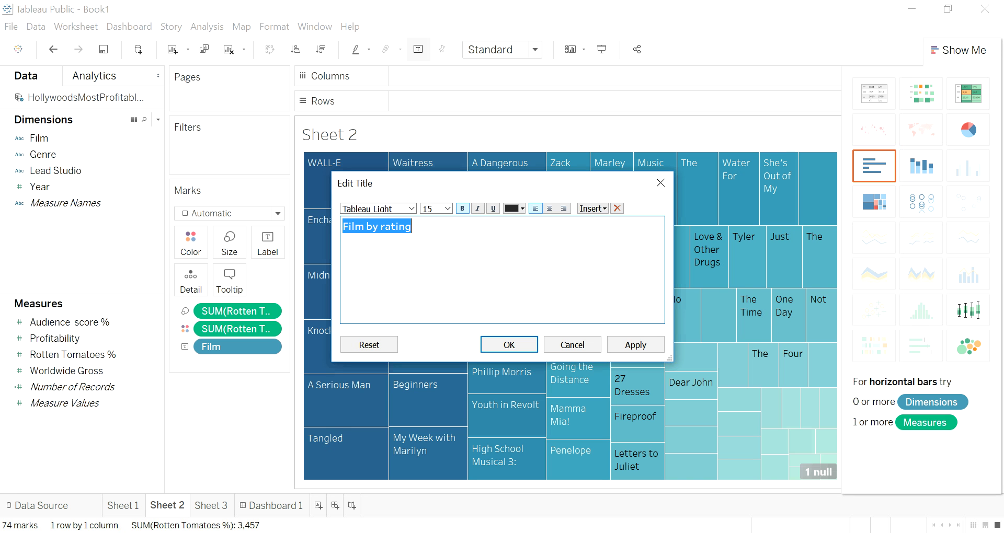
{"action": "left_click", "coordinate": [635, 344]}
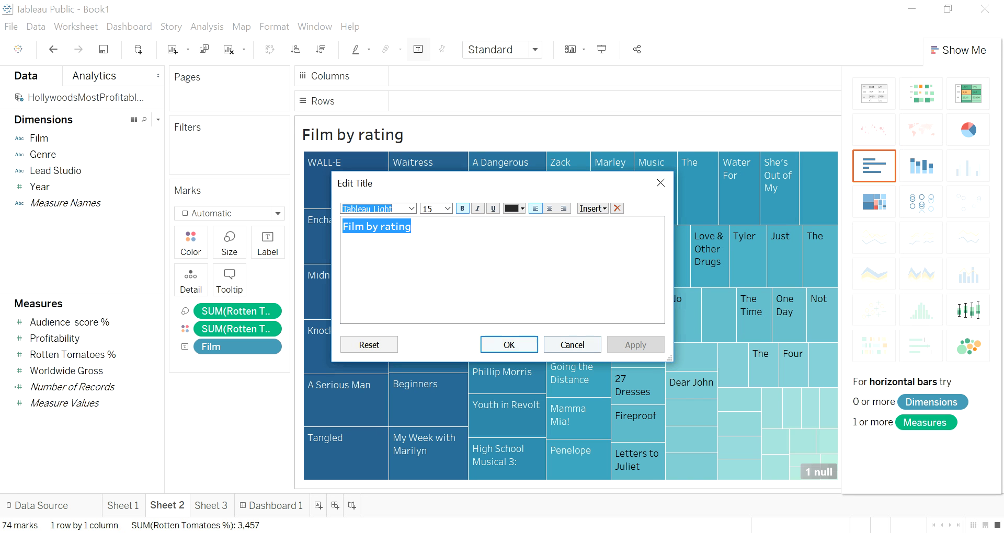
{"action": "left_click", "coordinate": [508, 345]}
- Replace the title of Sheet 1 with "Genre by Profitability" in bold
{"action": "left_click", "coordinate": [124, 505]}
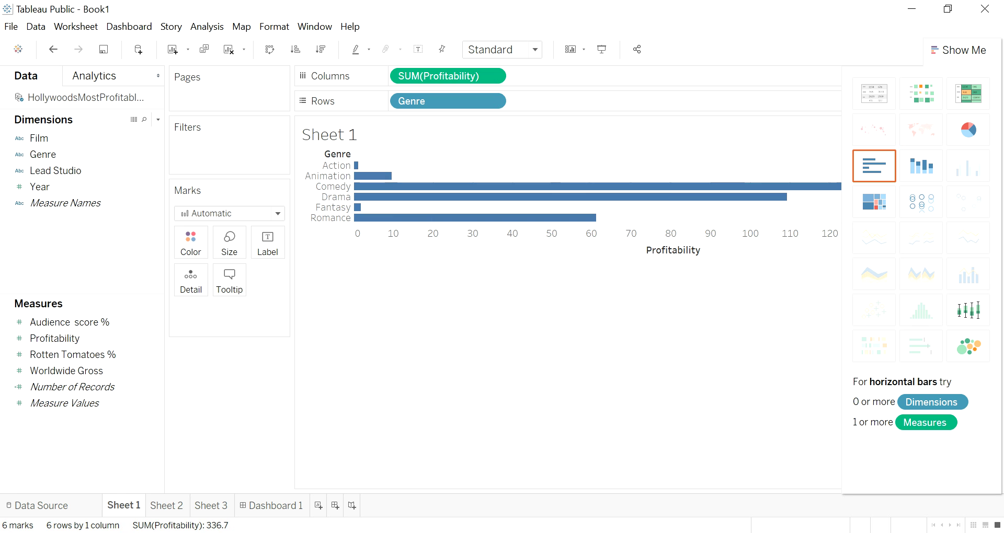
{"action": "double_click", "coordinate": [329, 135]}
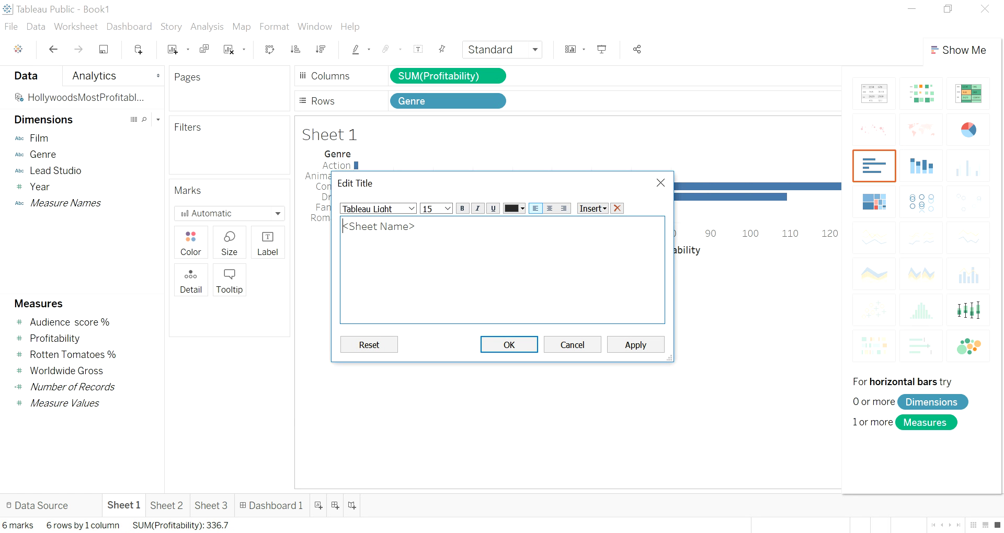
{"action": "key", "text": "ctrl+a"}
{"action": "type", "text": "Genre by Profitability"}
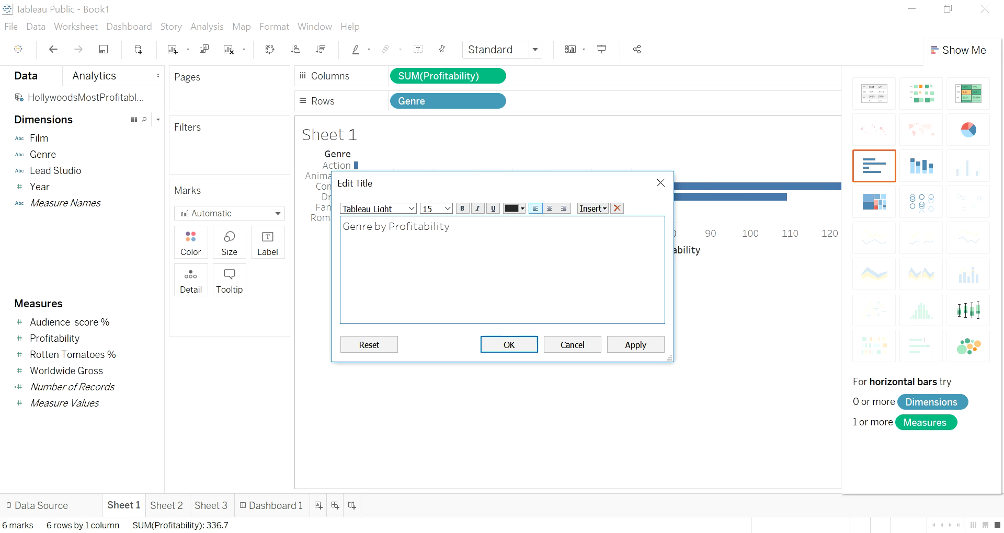
{"action": "key", "text": "ctrl+a"}
{"action": "key", "text": "ctrl+b"}
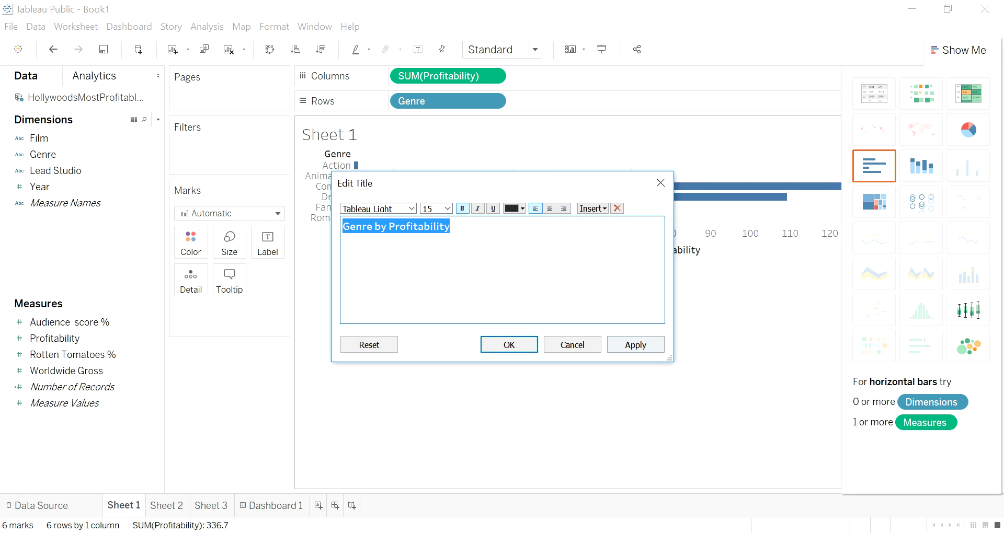
{"action": "left_click", "coordinate": [635, 346]}
{"action": "left_click", "coordinate": [509, 345]}
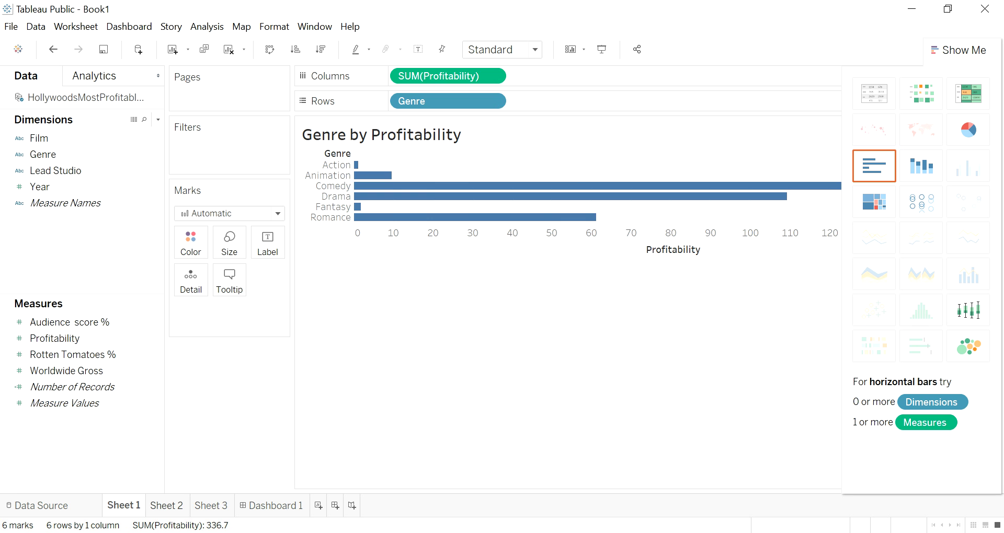
- Replace the title of Sheet 3 with "Lead Studio by # of records" in bold
{"action": "left_click", "coordinate": [211, 505]}
{"action": "double_click", "coordinate": [329, 134]}
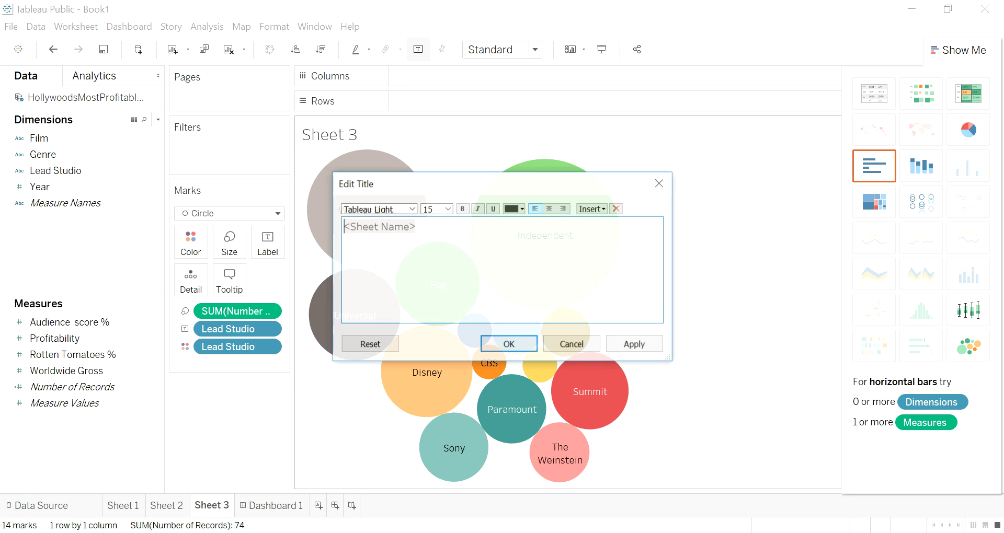
{"action": "key", "text": "ctrl+a"}
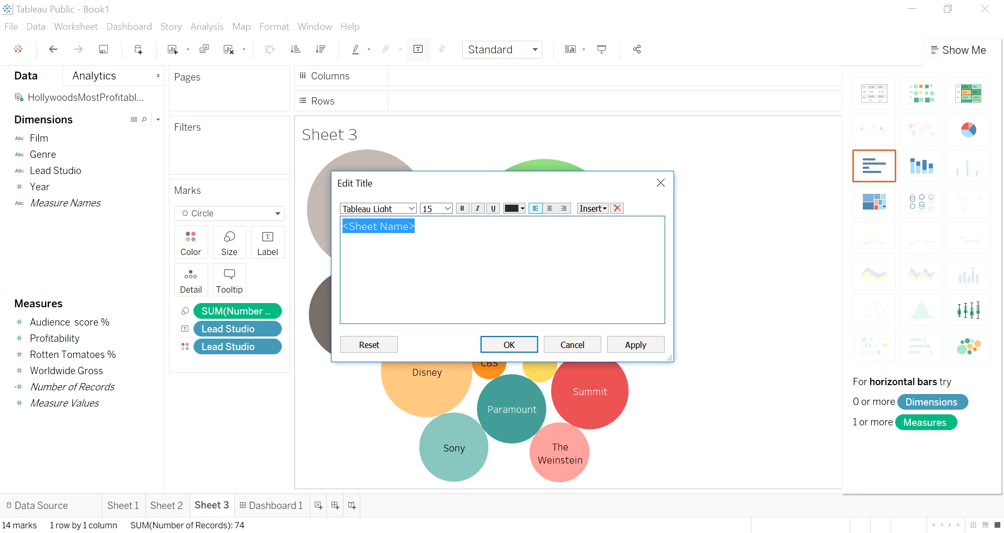
{"action": "type", "text": "Lead"}
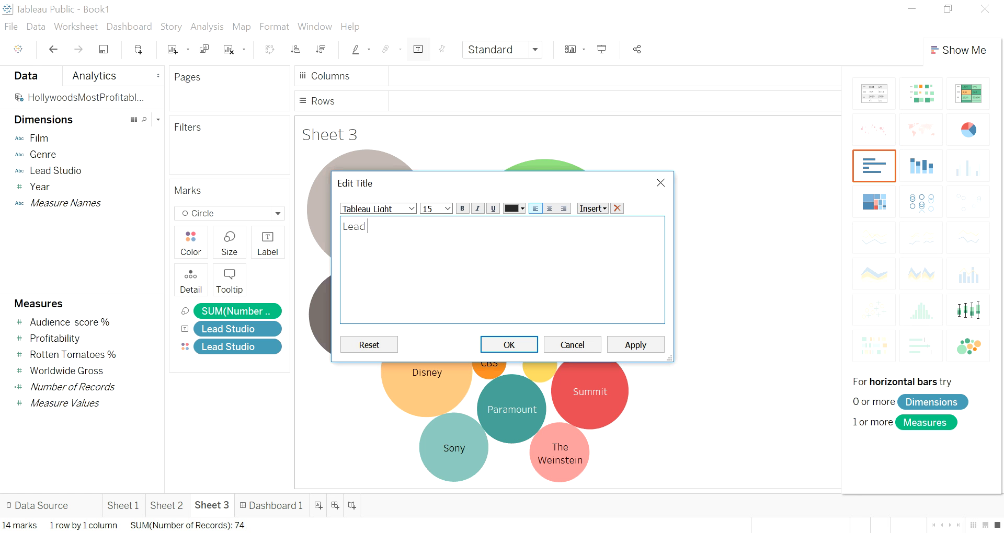
{"action": "type", "text": " Studio by # of records"}
{"action": "key", "text": "ctrl+a"}
{"action": "key", "text": "ctrl+b"}
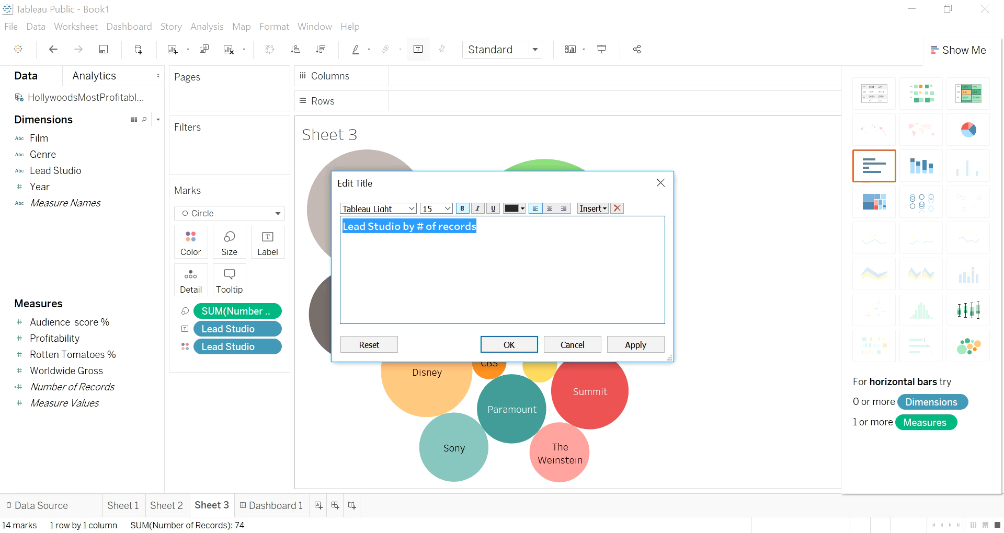
{"action": "left_click", "coordinate": [635, 345]}
{"action": "left_click", "coordinate": [508, 345]}
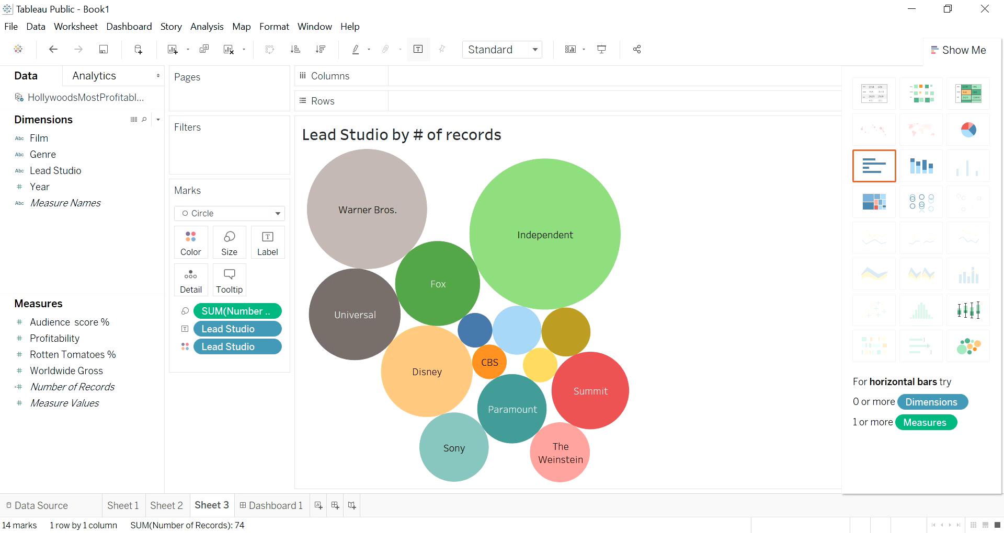
- Add Sheet 1 to Dashboard 1 above the treemap, enlarge it to show all genres and fit it to Entire View
{"action": "left_click", "coordinate": [271, 505]}
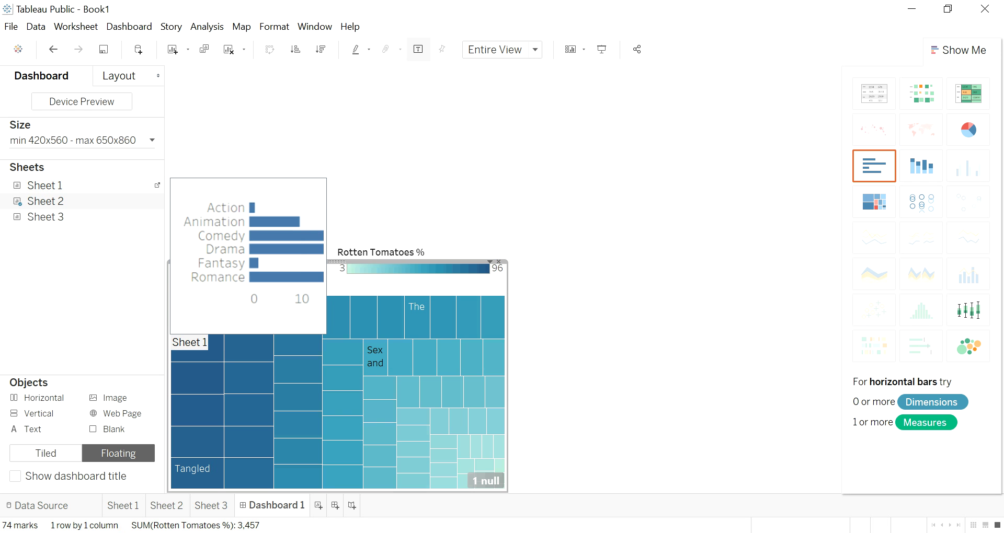
{"action": "left_click", "coordinate": [44, 185]}
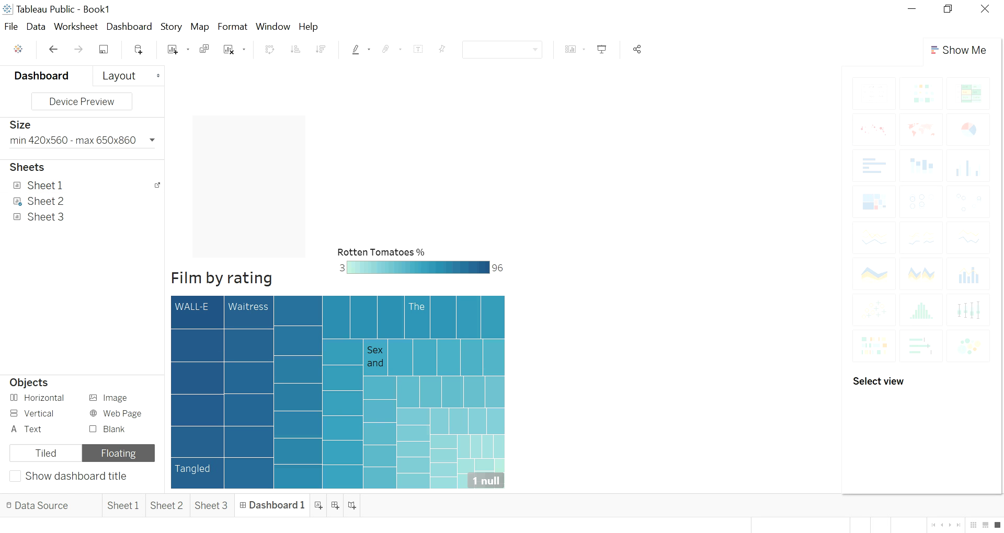
{"action": "left_click_drag", "start_coordinate": [251, 157], "coordinate": [256, 167]}
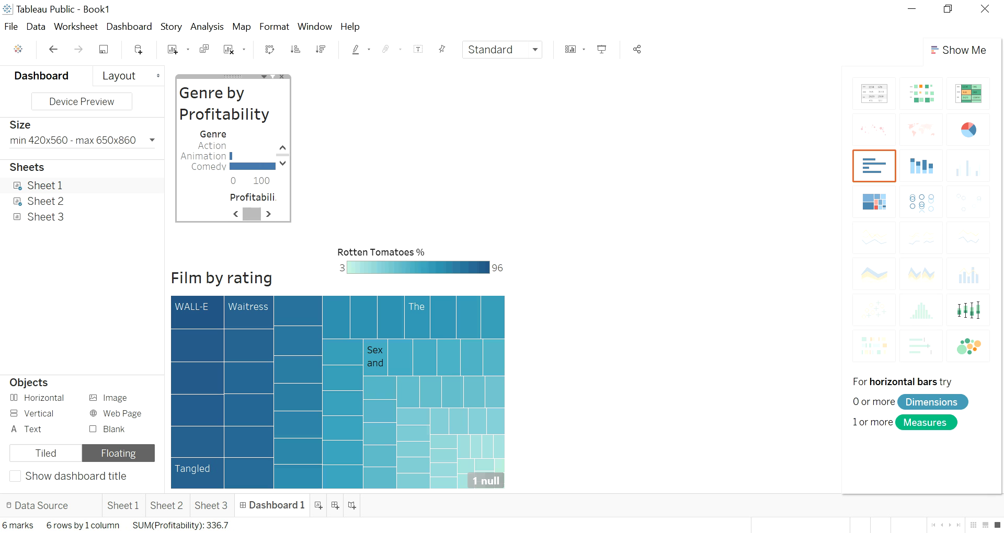
{"action": "left_click_drag", "start_coordinate": [291, 222], "coordinate": [364, 261]}
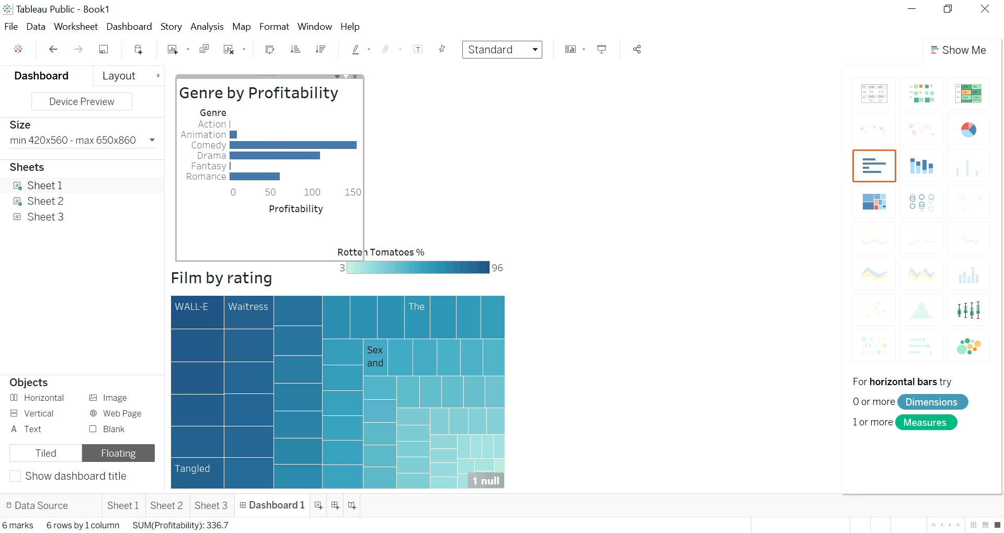
{"action": "left_click", "coordinate": [534, 49]}
{"action": "left_click", "coordinate": [500, 113]}
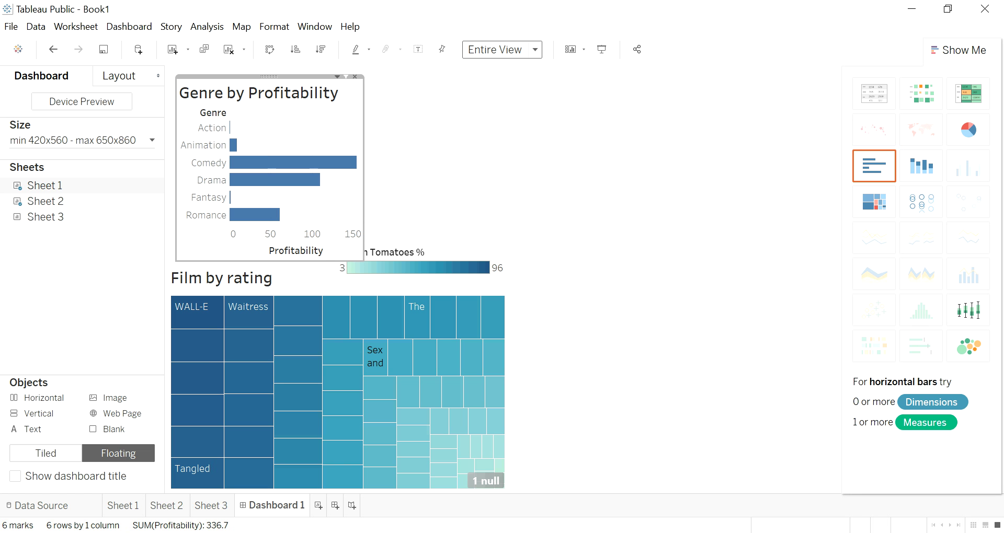
- Add Sheet 3 to the dashboard beside the Genre by Profitability chart and fit it to Entire View
{"action": "left_click_drag", "start_coordinate": [46, 217], "coordinate": [435, 86]}
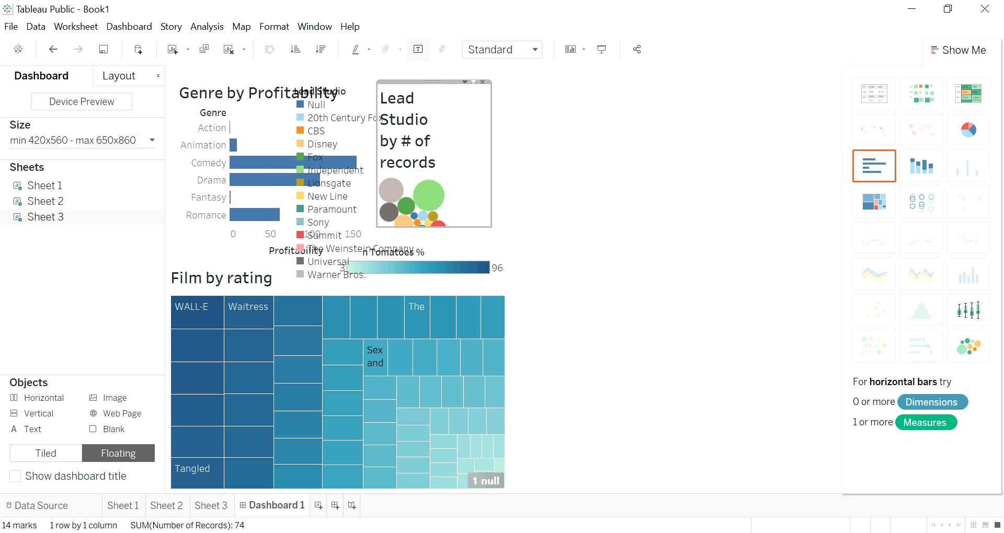
{"action": "left_click", "coordinate": [534, 50]}
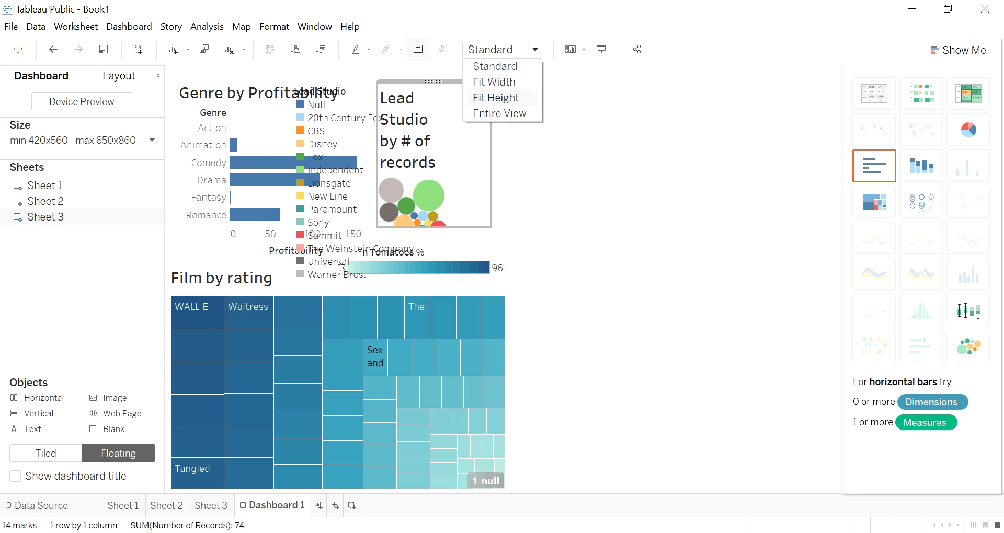
{"action": "left_click", "coordinate": [500, 114]}
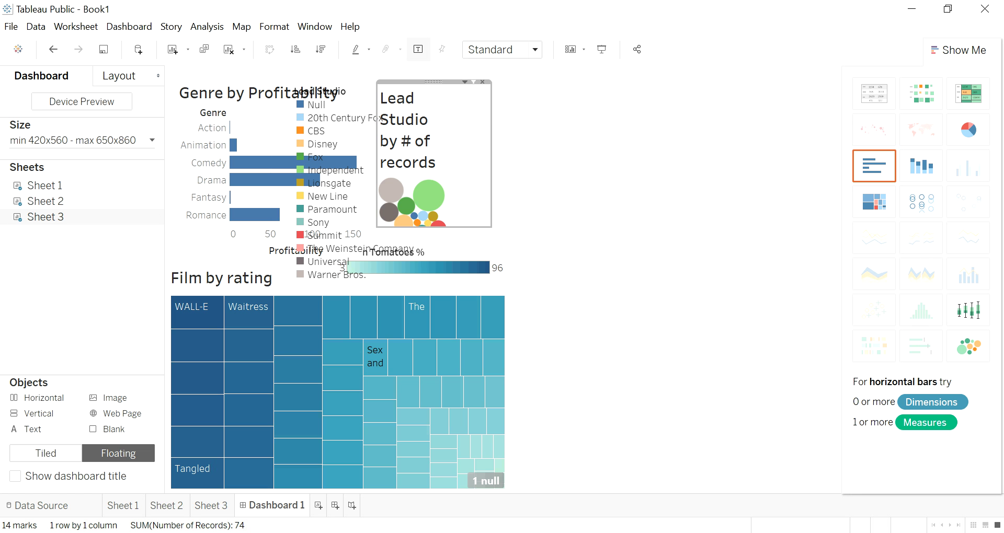
- Move the Lead Studio color legend off the Genre by Profitability chart, toward the right side of the dashboard
{"action": "left_click", "coordinate": [411, 91]}
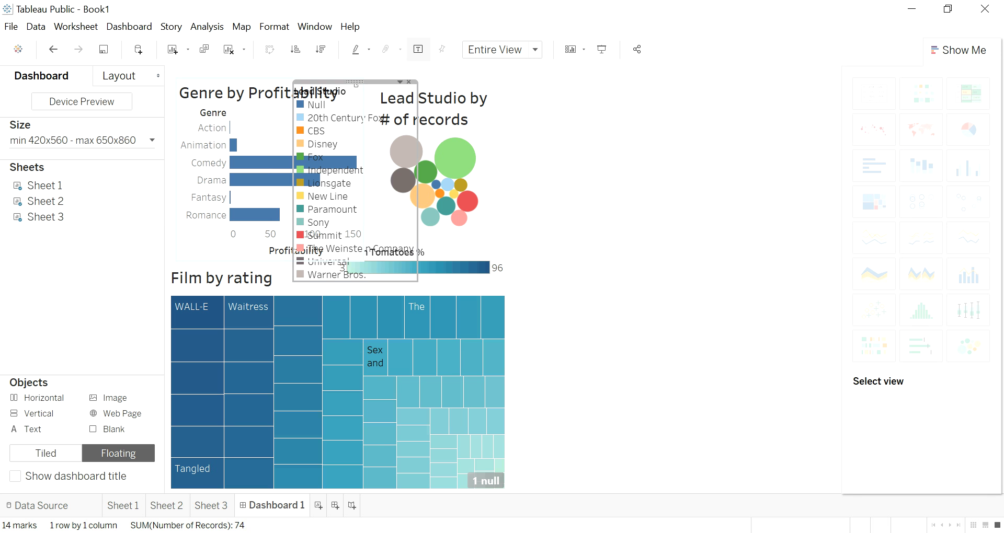
{"action": "left_click_drag", "start_coordinate": [355, 83], "coordinate": [523, 89]}
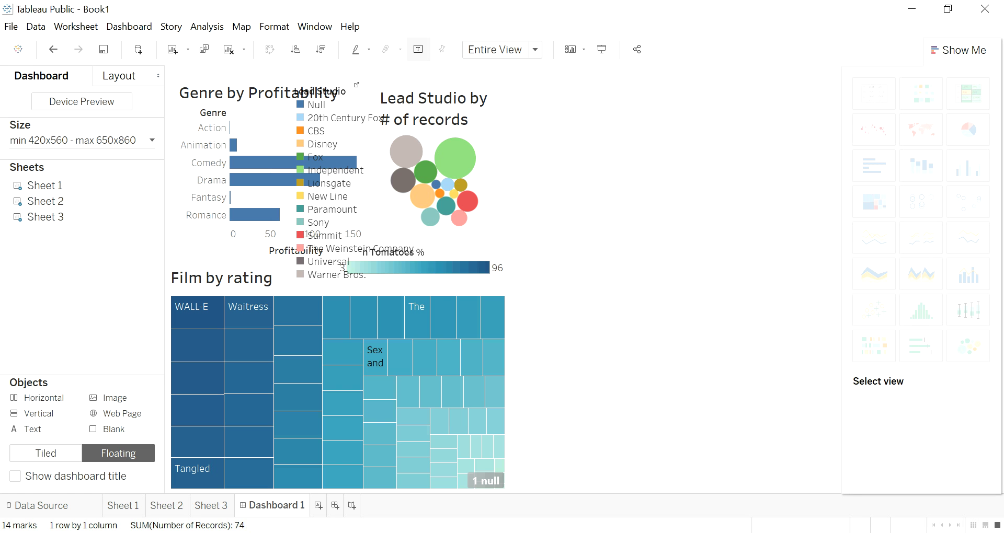
{"action": "left_click_drag", "start_coordinate": [357, 85], "coordinate": [484, 84]}
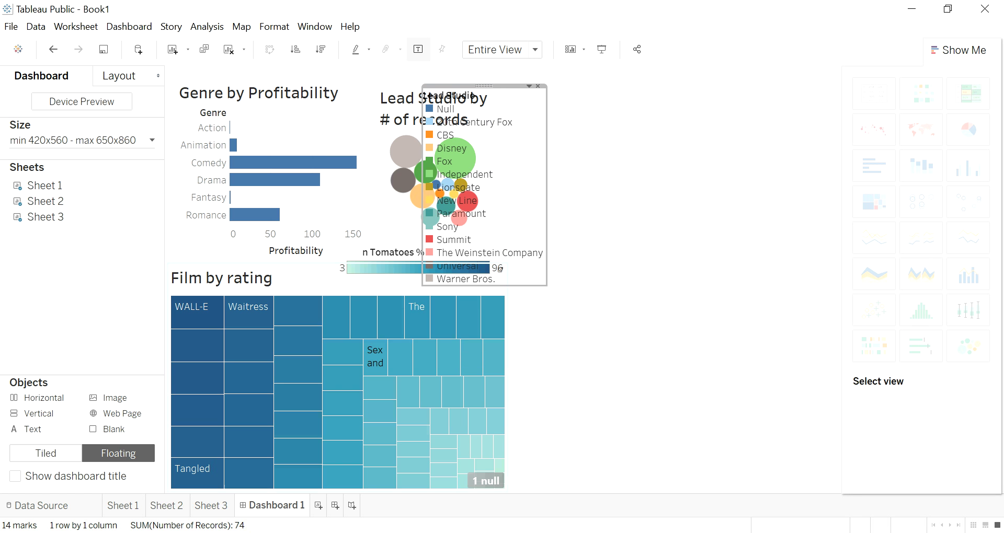
- Move the Film by rating treemap lower on the dashboard and place the Rotten Tomatoes % legend beside its title
{"action": "left_click", "coordinate": [500, 269]}
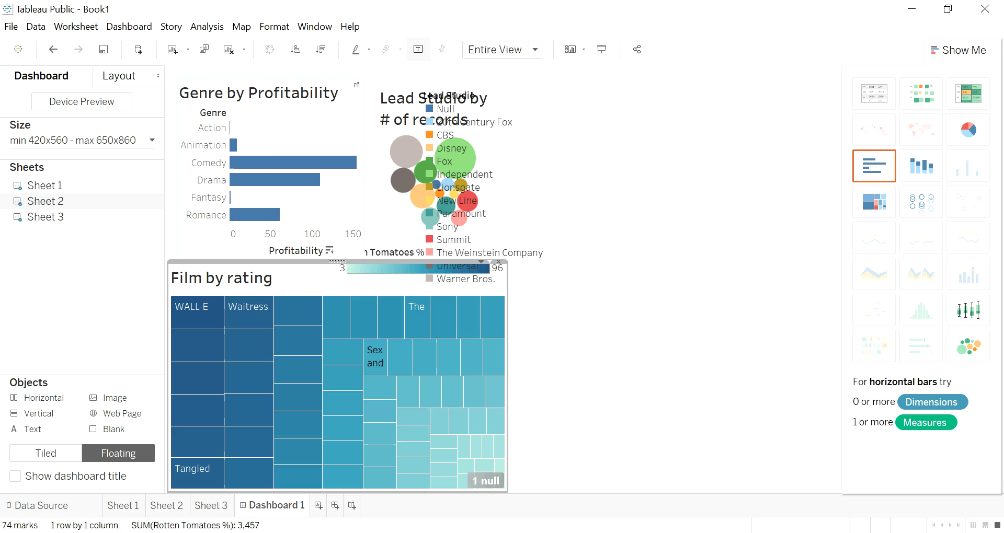
{"action": "left_click", "coordinate": [498, 262]}
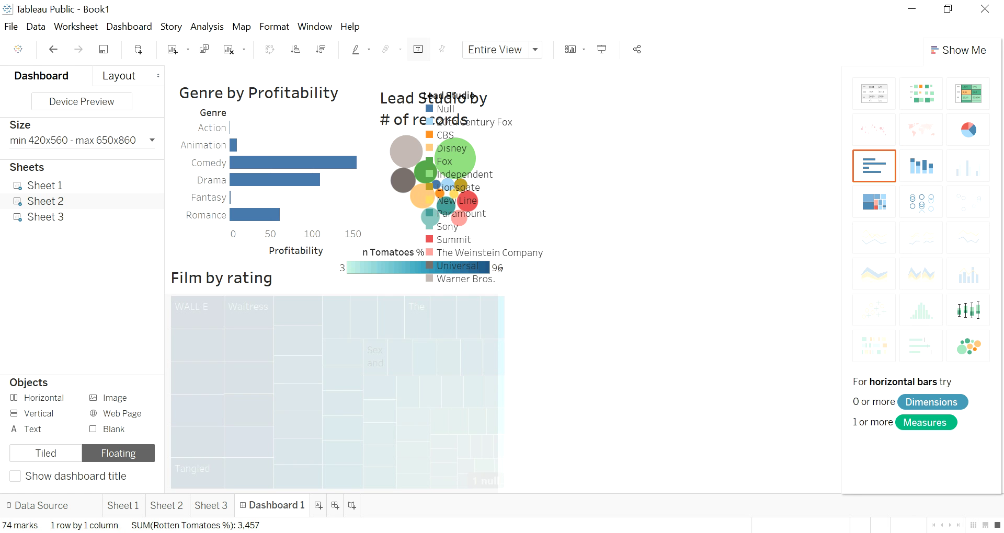
{"action": "left_click_drag", "start_coordinate": [336, 264], "coordinate": [327, 295]}
{"action": "left_click", "coordinate": [388, 282]}
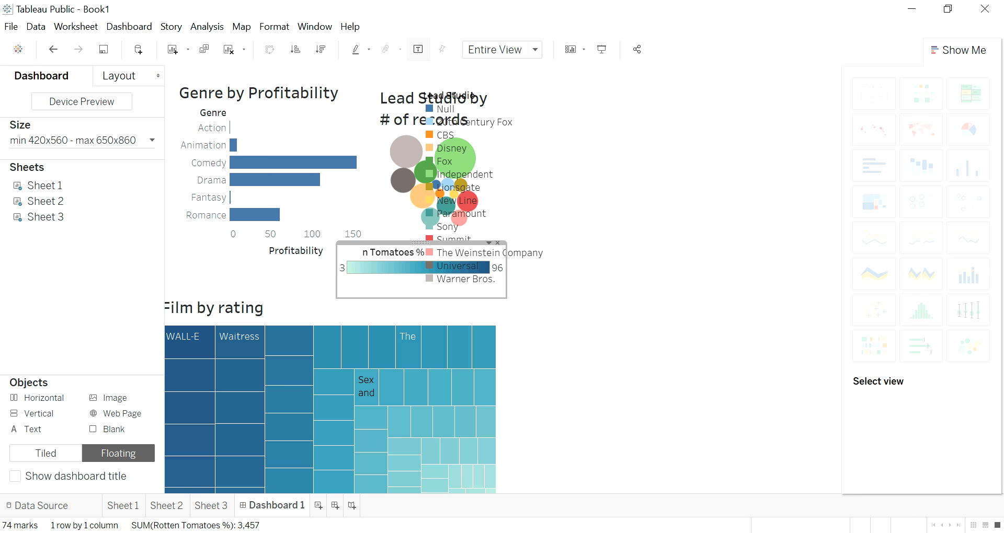
{"action": "left_click_drag", "start_coordinate": [421, 242], "coordinate": [350, 287]}
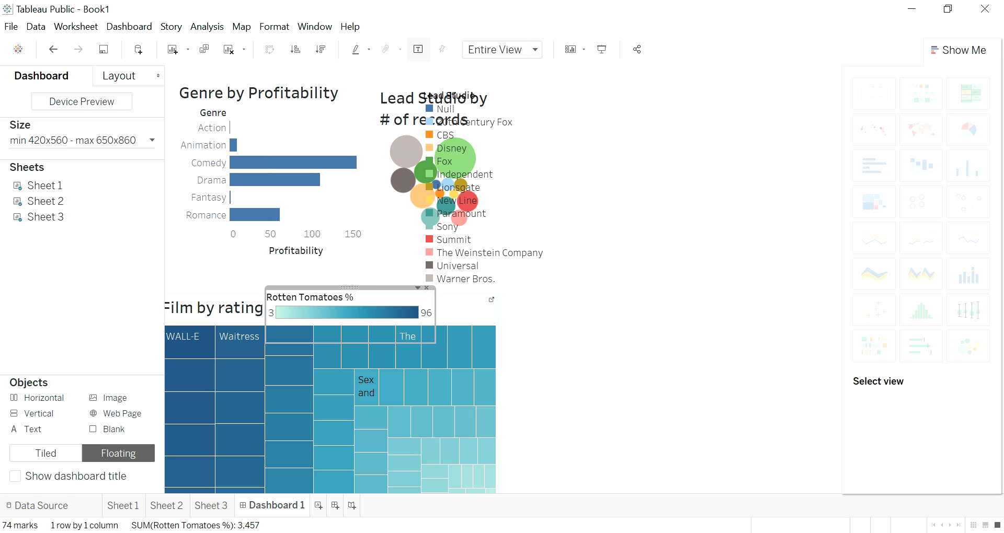
{"action": "left_click", "coordinate": [237, 308]}
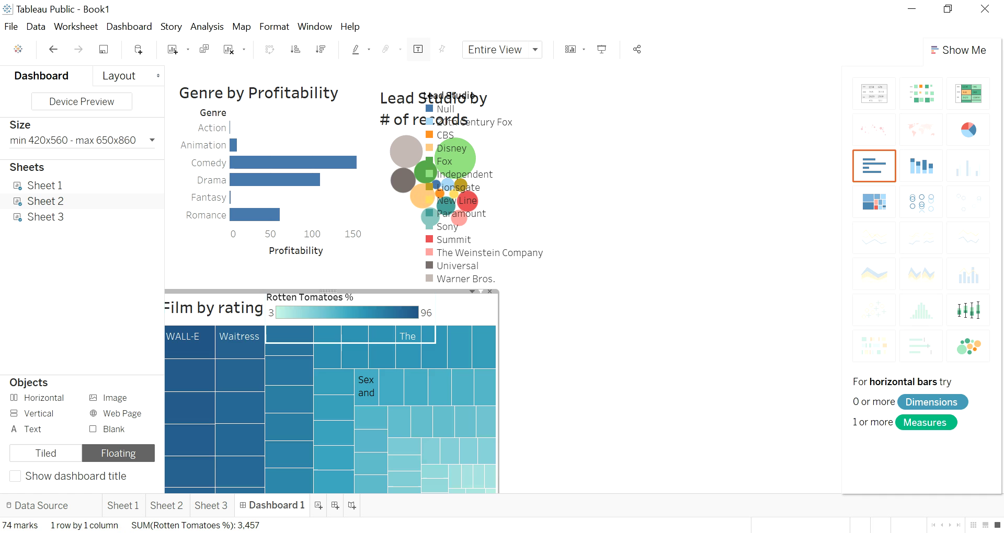
{"action": "left_click_drag", "start_coordinate": [328, 292], "coordinate": [330, 296]}
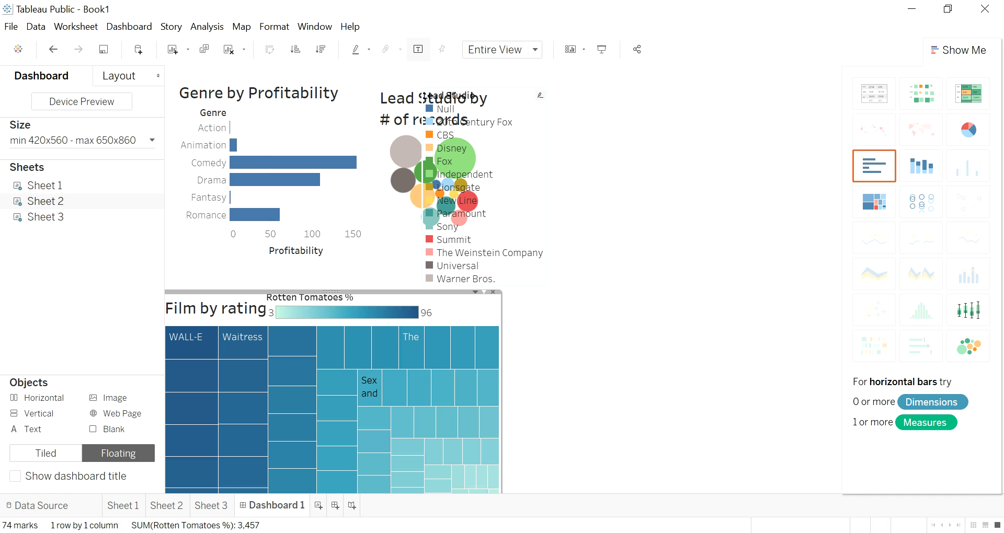
- Shift the Lead Studio bubble chart slightly closer to the Genre by Profitability chart and select the Lead Studio legend
{"action": "left_click", "coordinate": [401, 109]}
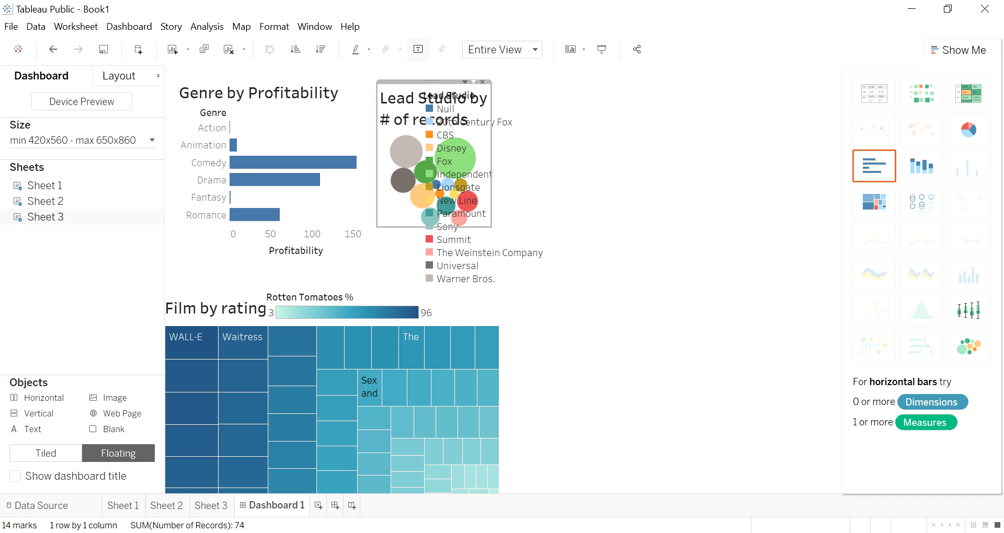
{"action": "left_click_drag", "start_coordinate": [433, 82], "coordinate": [425, 81]}
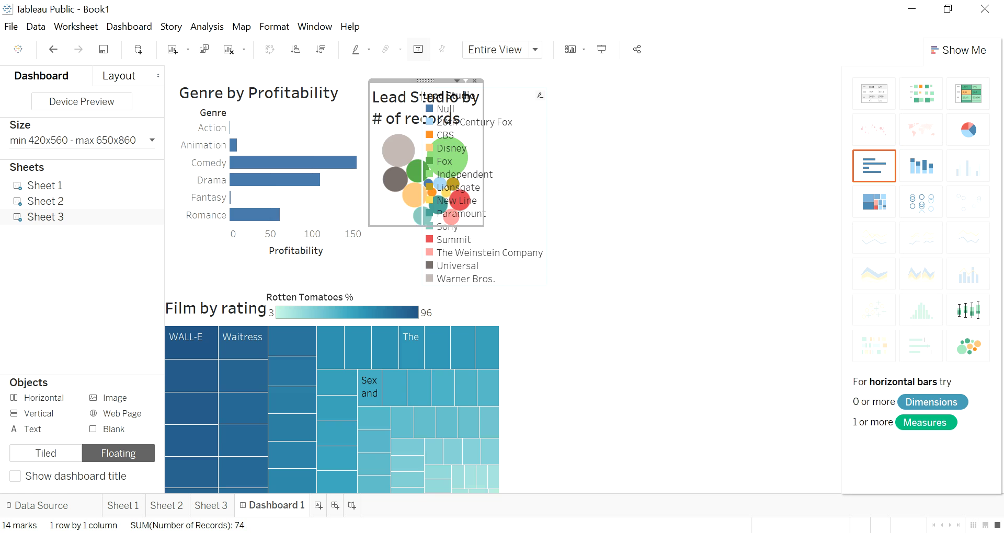
{"action": "left_click", "coordinate": [456, 266]}
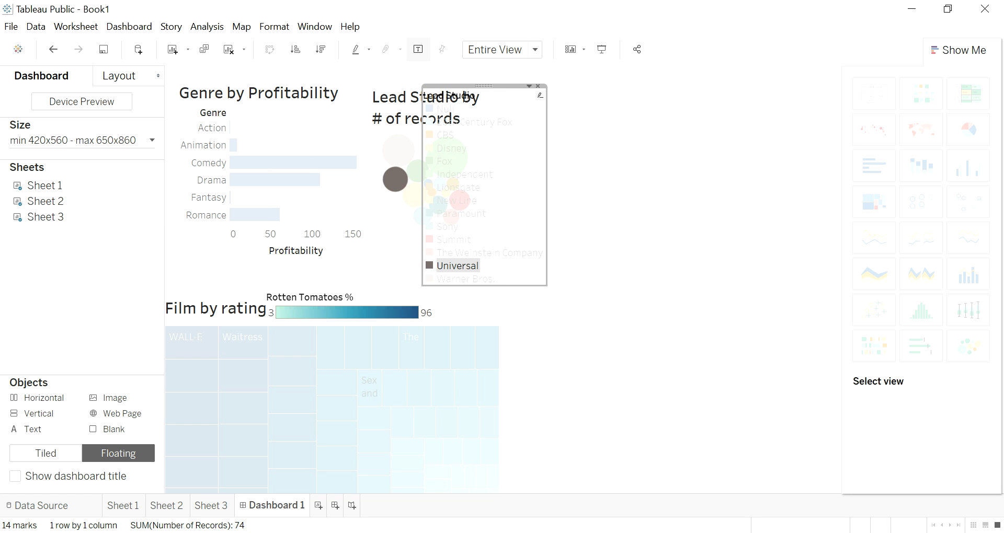